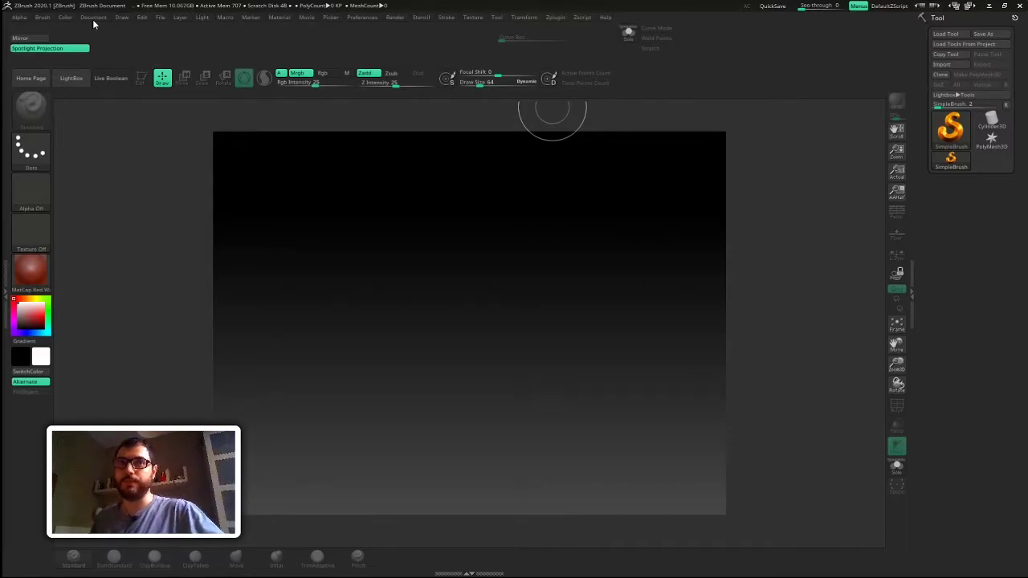
# Load Plane3D from the tool list, draw it on the canvas, and switch it to Edit mode
pyautogui.click(954, 135)
pyautogui.moveTo(818, 175)
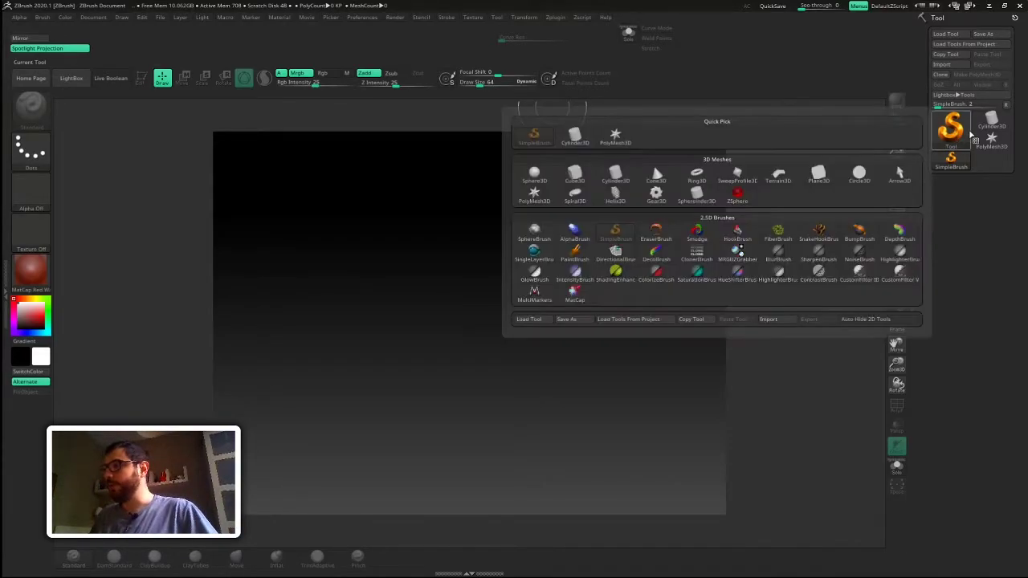
pyautogui.click(831, 176)
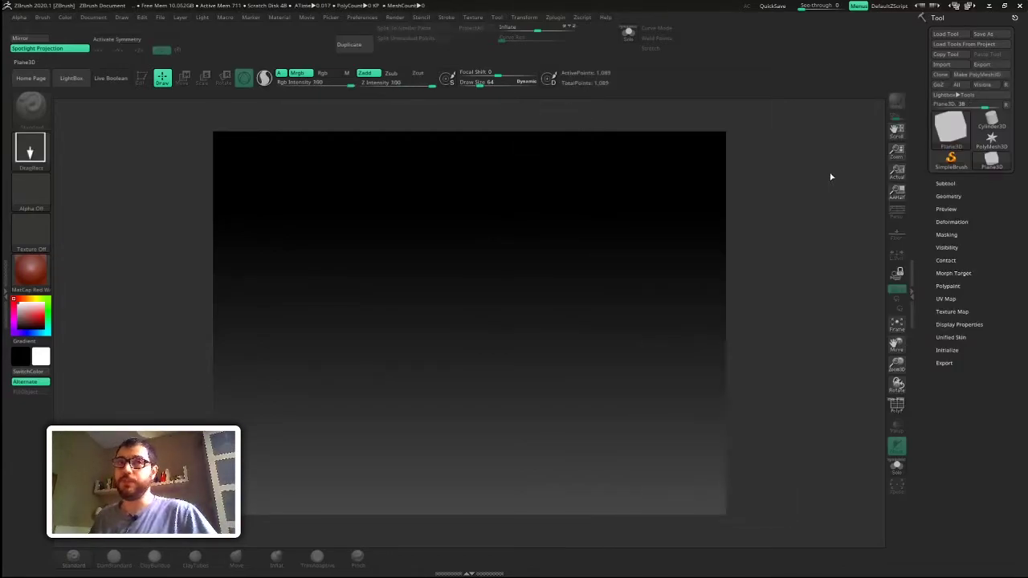
pyautogui.moveTo(496, 302); pyautogui.dragTo(509, 426)
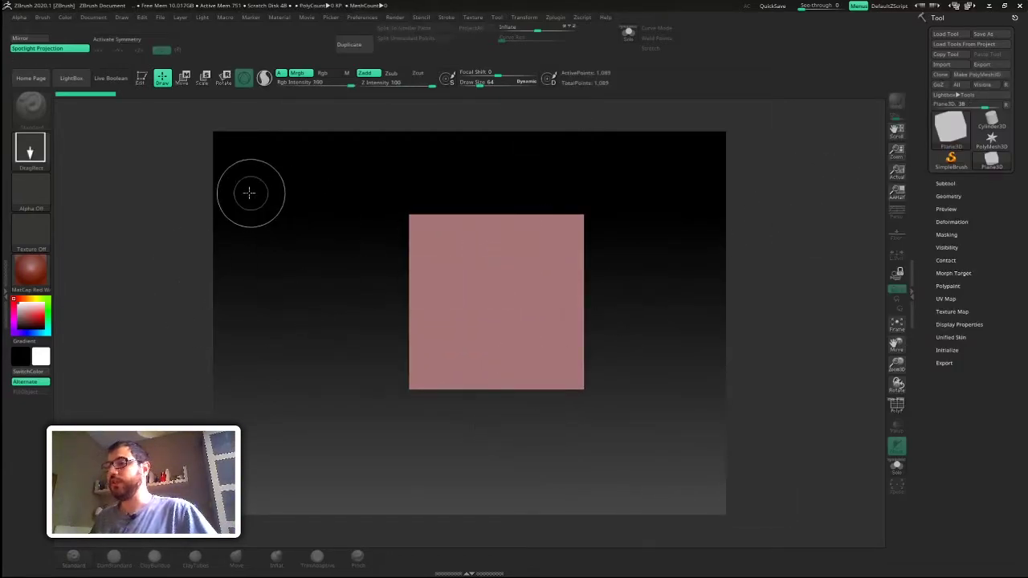
pyautogui.click(142, 77)
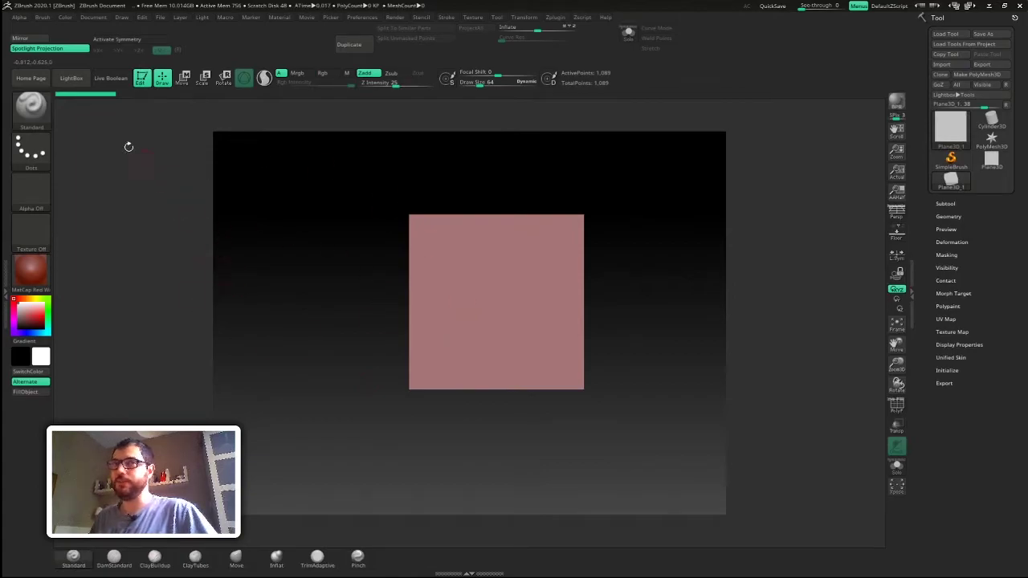
# Turn off Pro in the Document palette and set the document size to 4096 × 4096
pyautogui.click(90, 18)
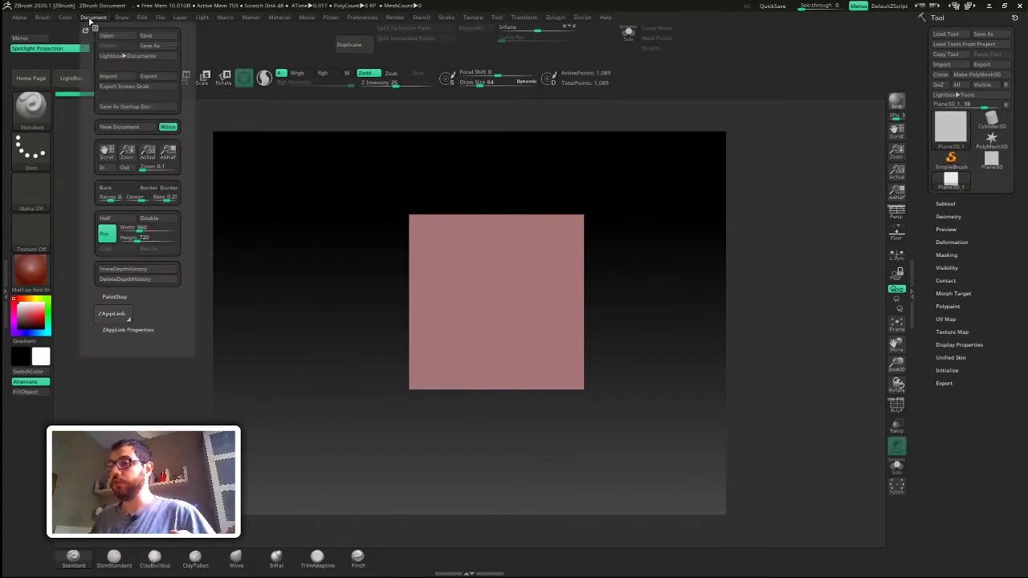
pyautogui.click(109, 237)
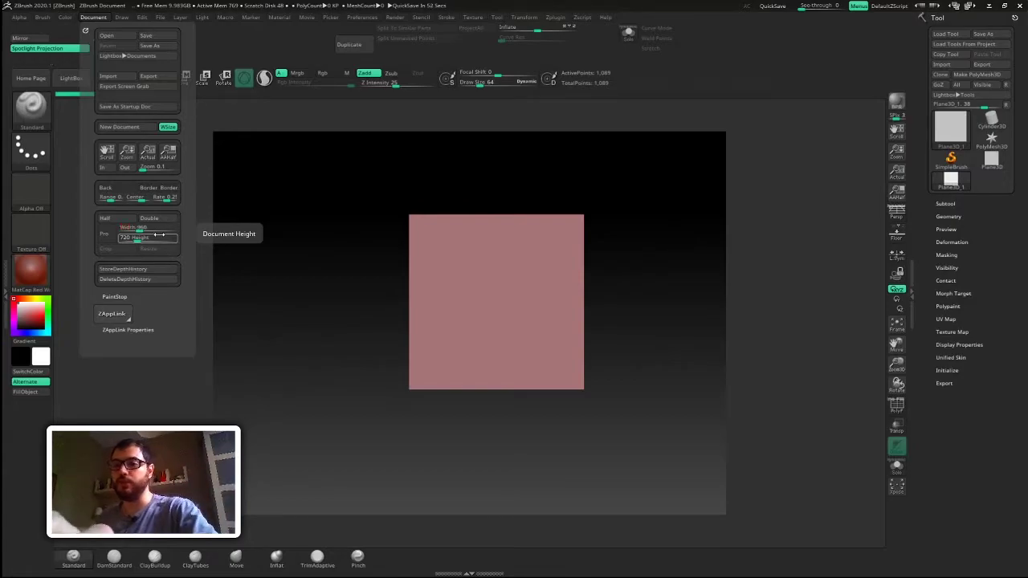
pyautogui.click(155, 250)
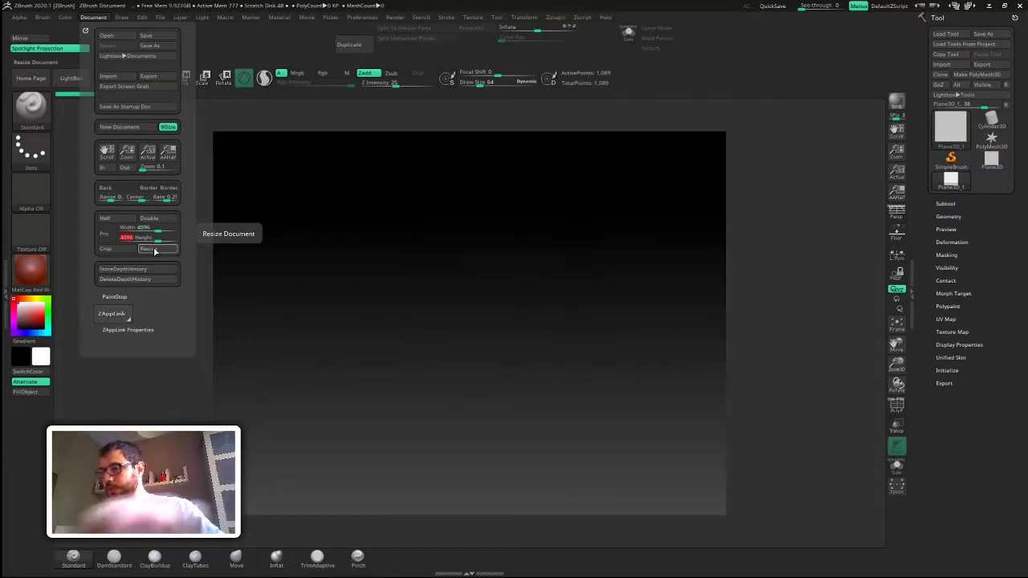
# Redraw Plane3D on the resized canvas in Edit mode, frame it to fill the view, and apply MatCap Gray
pyautogui.click(537, 320)
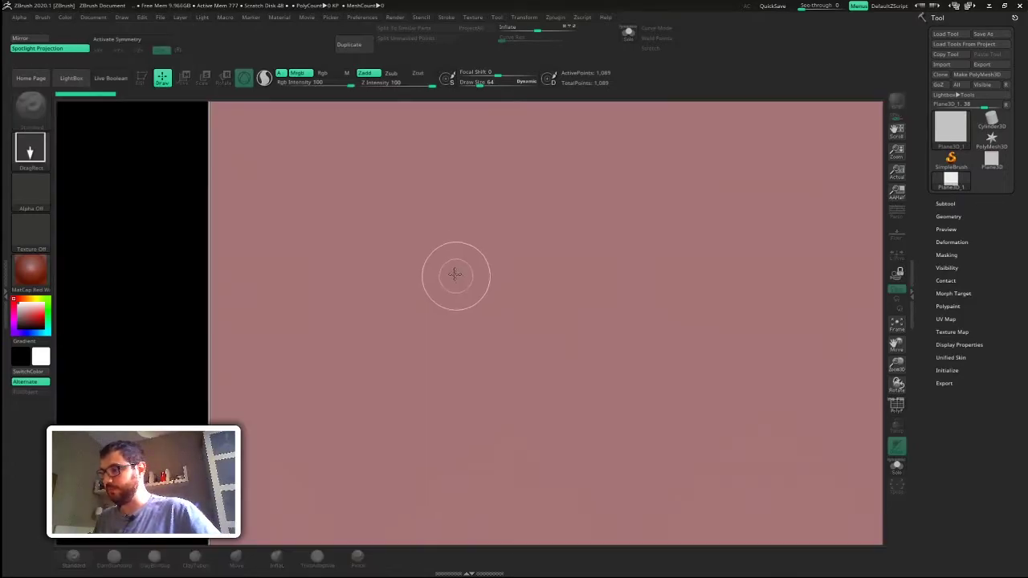
pyautogui.moveTo(448, 269); pyautogui.dragTo(436, 361)
pyautogui.press('t')
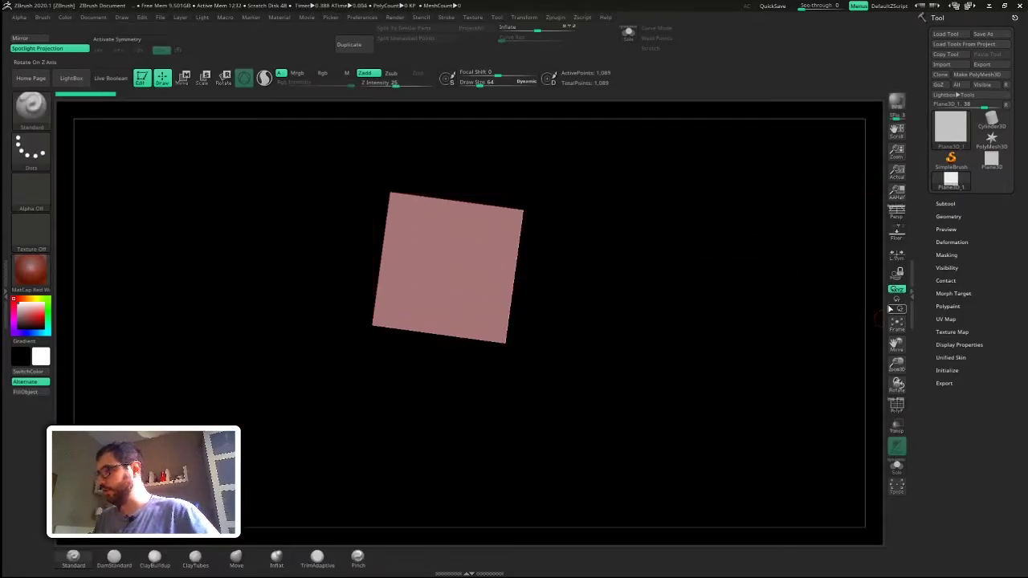
pyautogui.moveTo(897, 150)
pyautogui.mouseDown()
pyautogui.moveTo(549, 314)
pyautogui.moveTo(478, 490)
pyautogui.mouseUp()
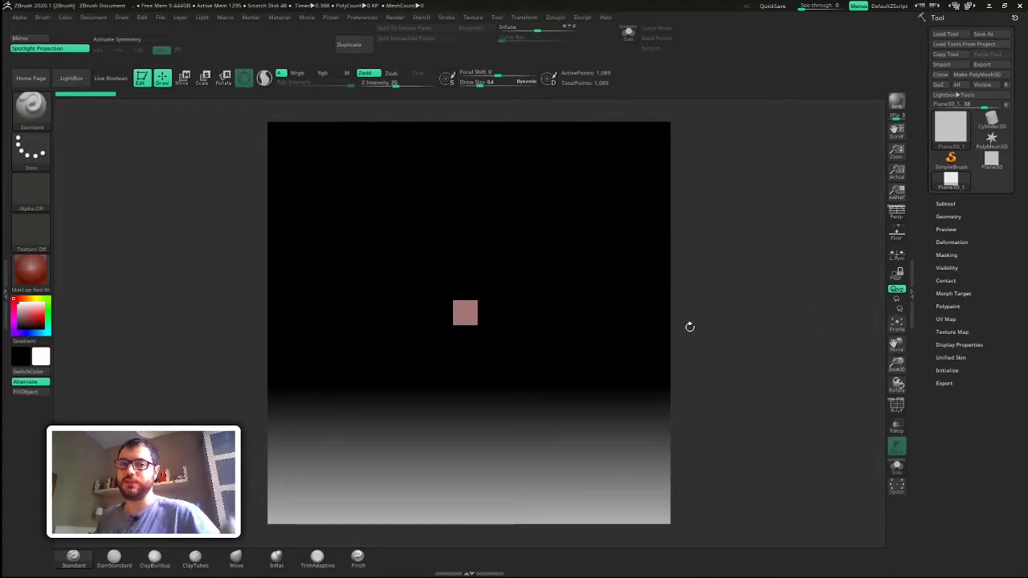
pyautogui.press('f')
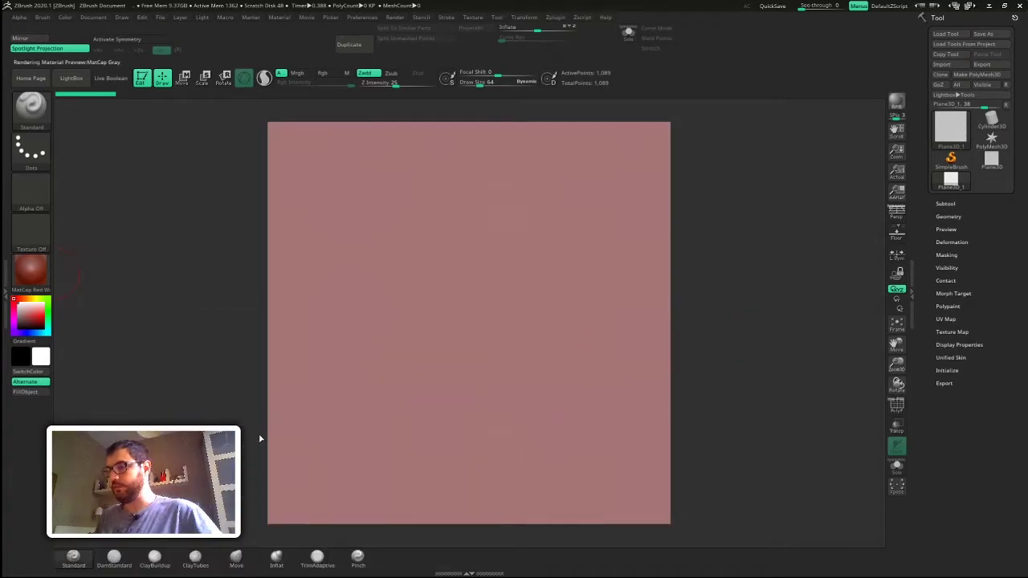
pyautogui.hotkey('ctrl', 'z')
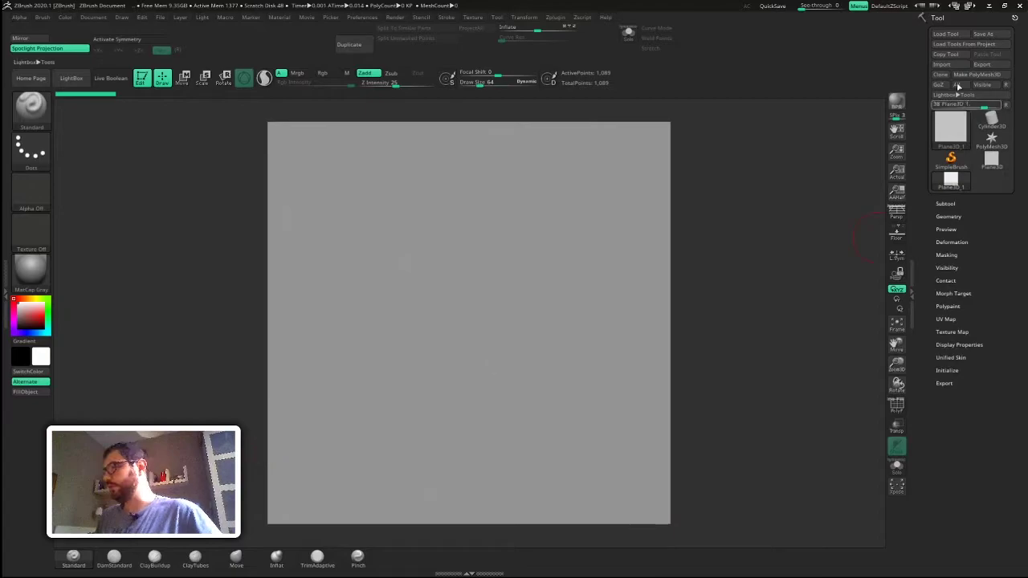
pyautogui.click(945, 204)
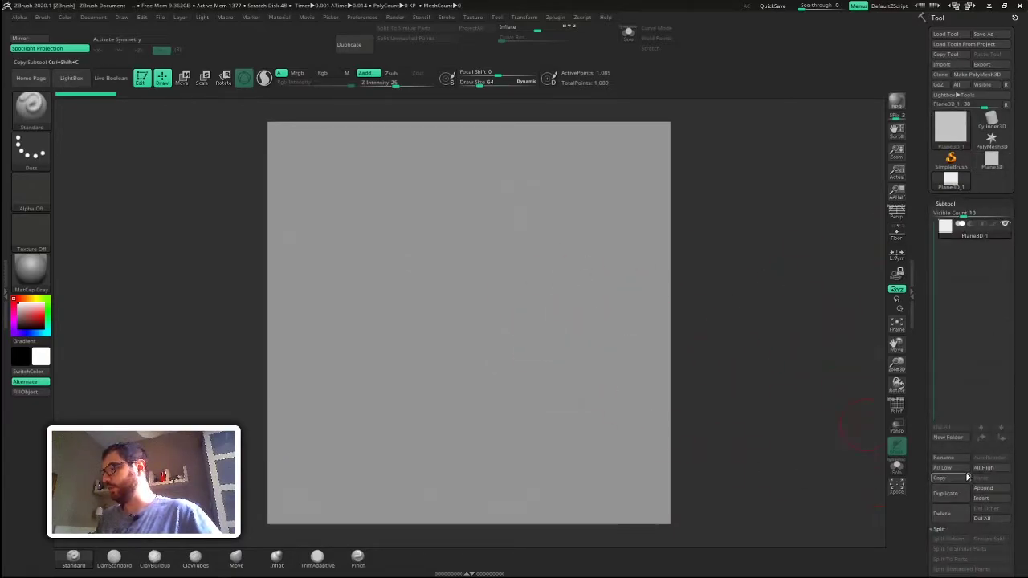
# Append the AlphaBase plank model as a new subtool and make it active
pyautogui.click(989, 489)
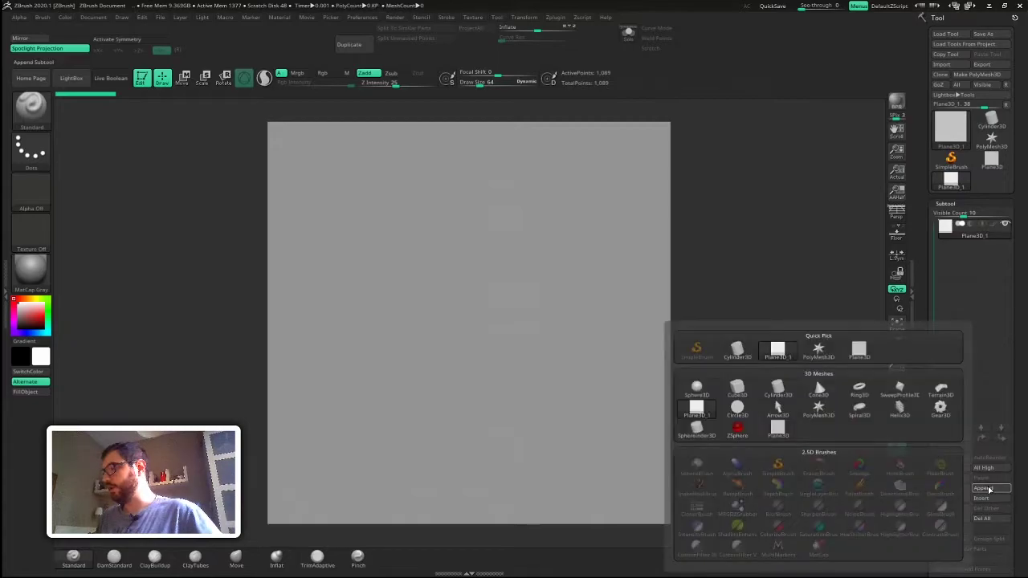
pyautogui.click(696, 391)
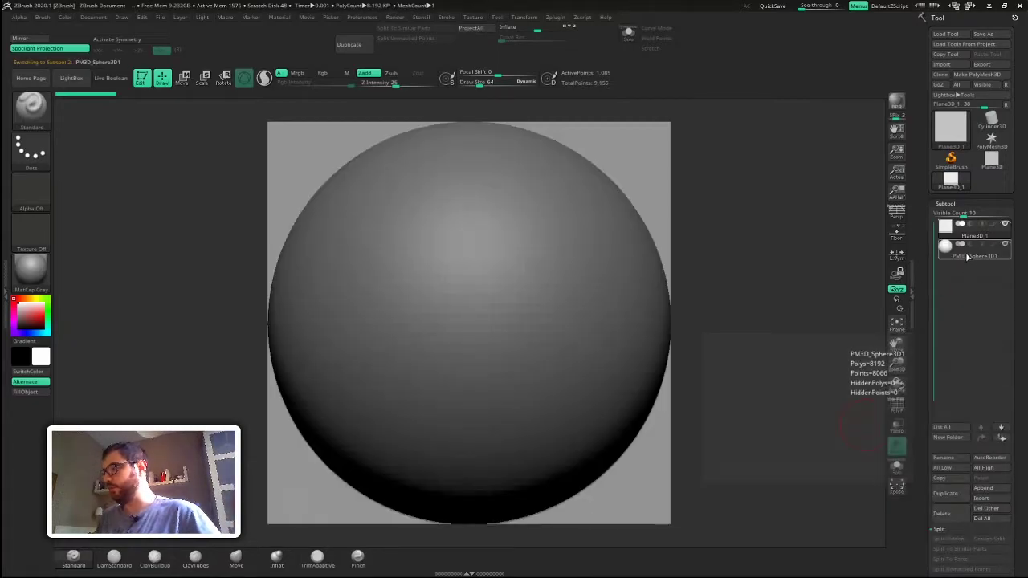
pyautogui.click(972, 256)
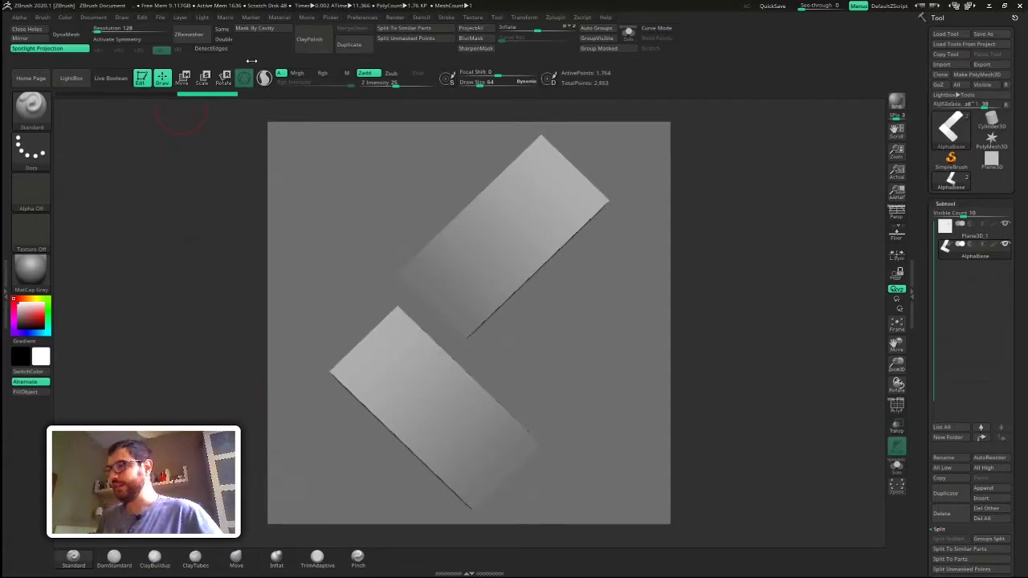
# Scale the planks to about 0.535 with the Move gizmo and hide Plane3D_1
pyautogui.click(182, 78)
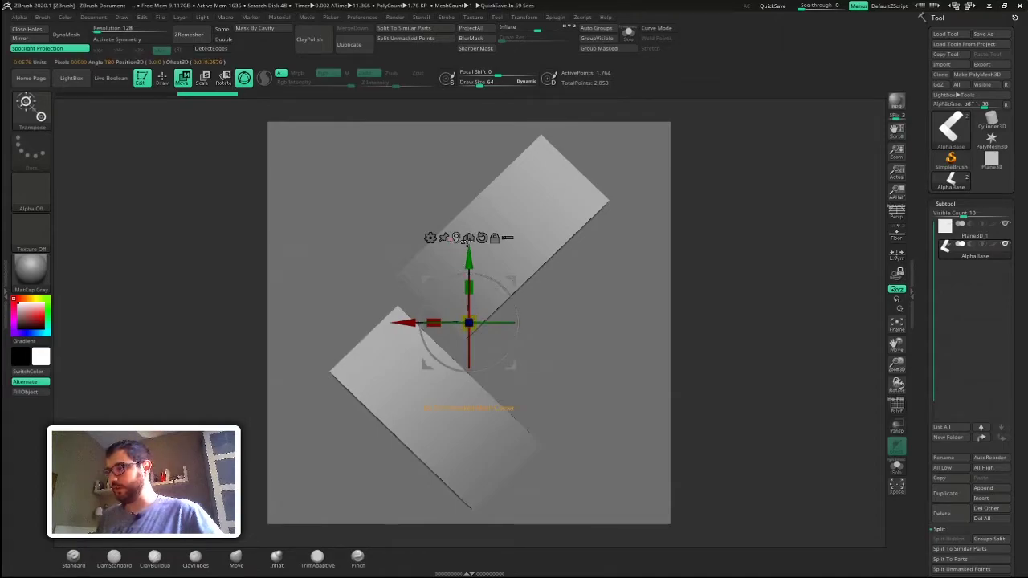
pyautogui.moveTo(468, 323); pyautogui.dragTo(449, 392)
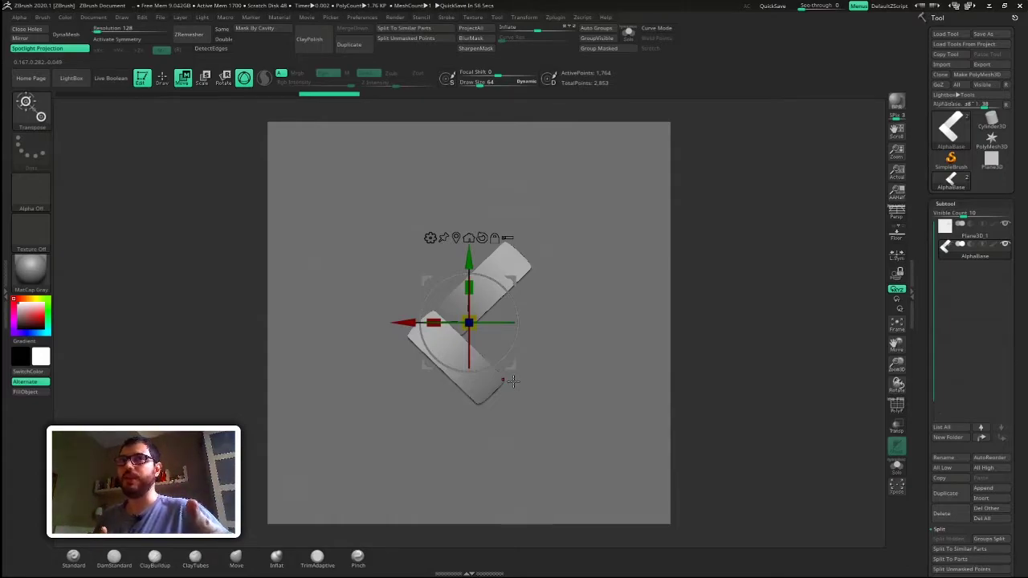
pyautogui.click(1004, 226)
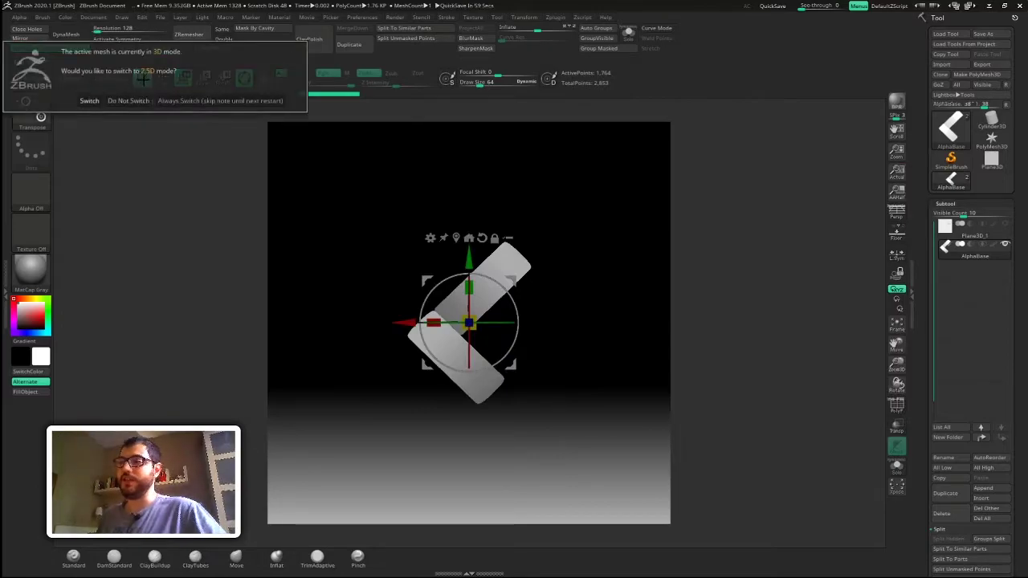
# Exit Edit mode to drop the AlphaBase planks, then slide them so they wrap past both side edges
pyautogui.click(141, 79)
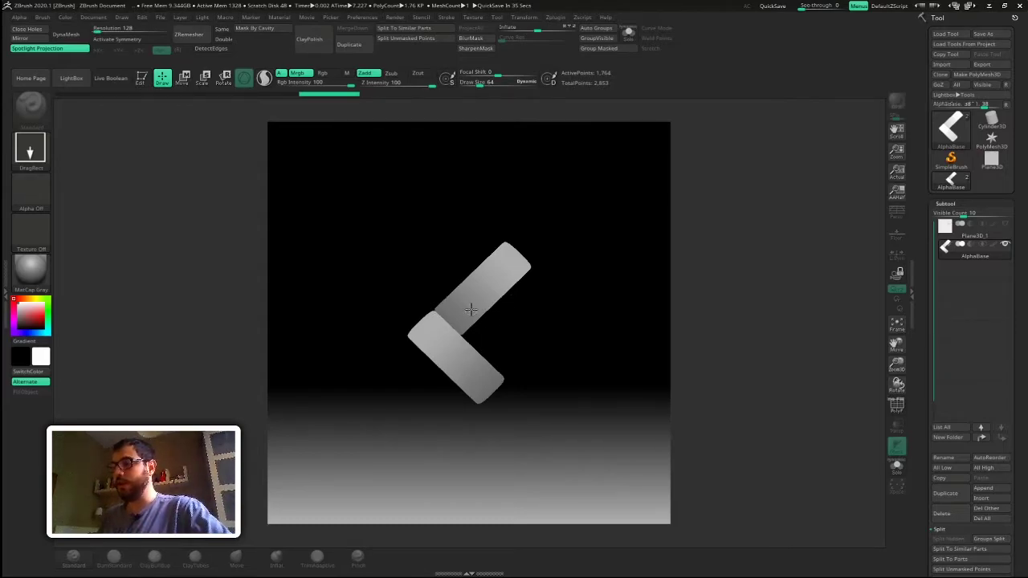
pyautogui.moveTo(470, 309)
pyautogui.keyDown('alt'); pyautogui.mouseDown()
pyautogui.moveTo(521, 276)
pyautogui.moveTo(364, 309)
pyautogui.mouseUp(); pyautogui.keyUp('alt')
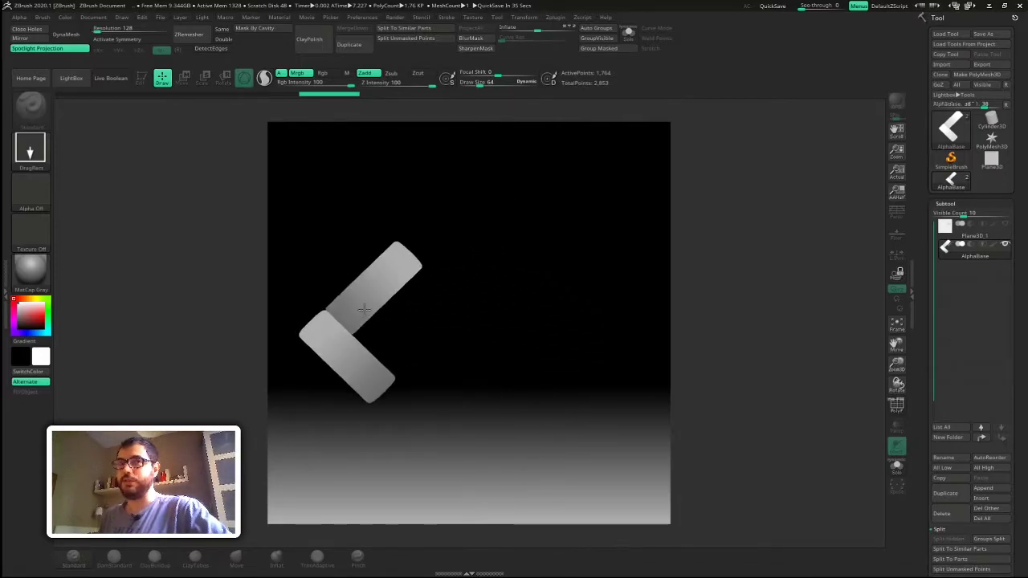
pyautogui.keyDown('alt'); pyautogui.moveTo(364, 309); pyautogui.dragTo(280, 318); pyautogui.keyUp('alt')
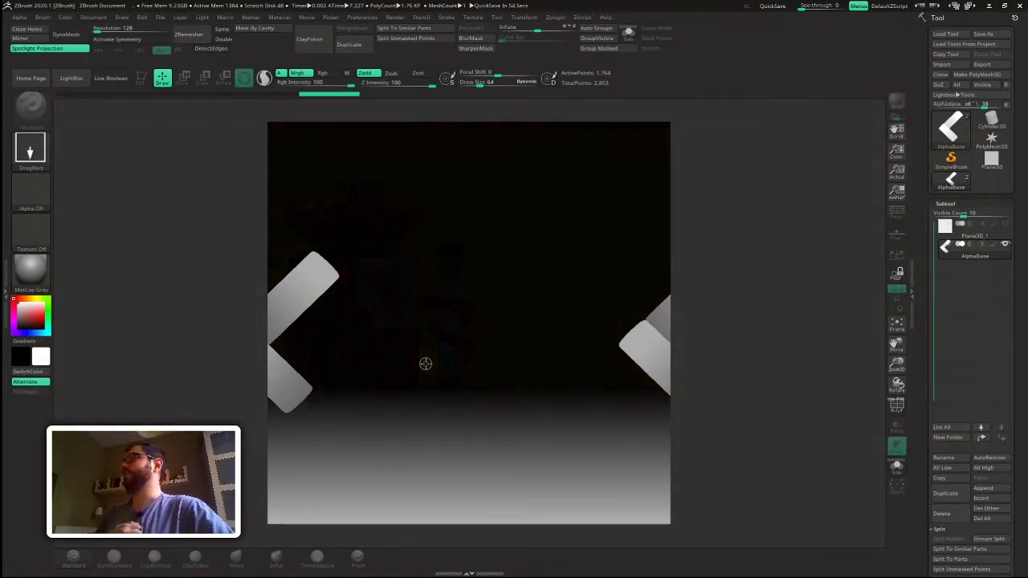
# Duplicate the plank layer and stamp more planks to the right until the herringbone row spans the canvas
pyautogui.click(180, 17)
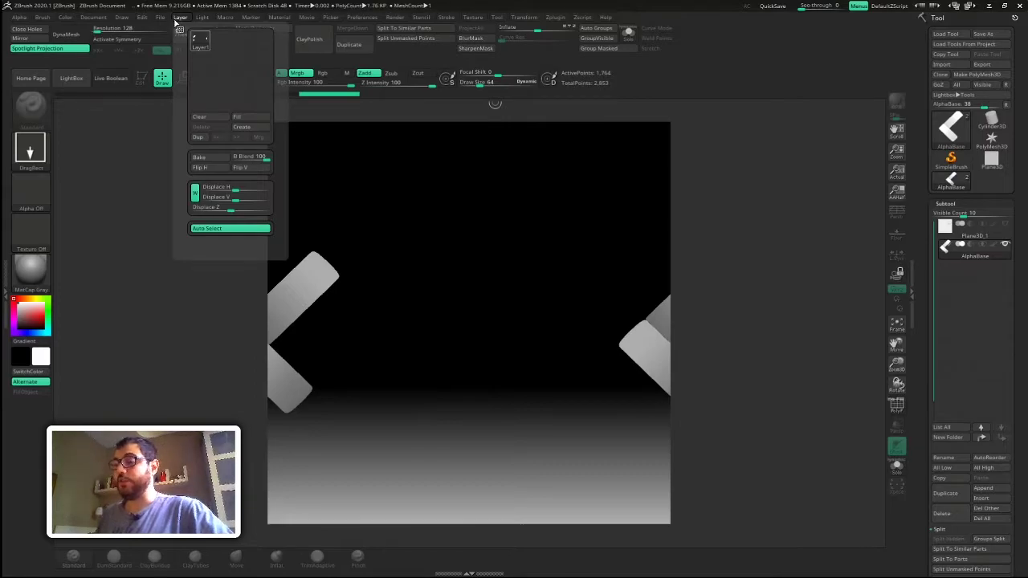
pyautogui.click(198, 139)
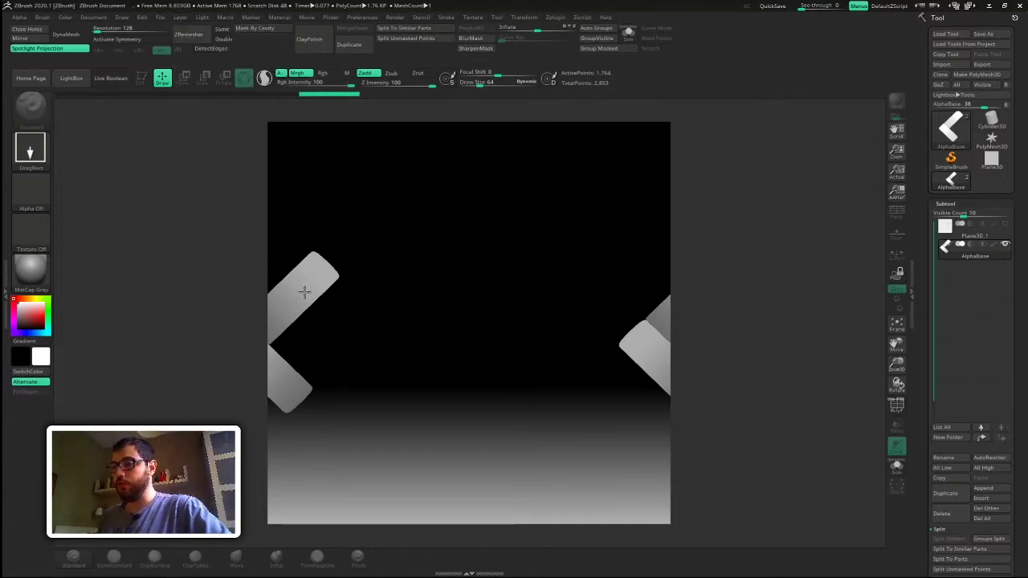
pyautogui.moveTo(303, 291); pyautogui.dragTo(358, 292)
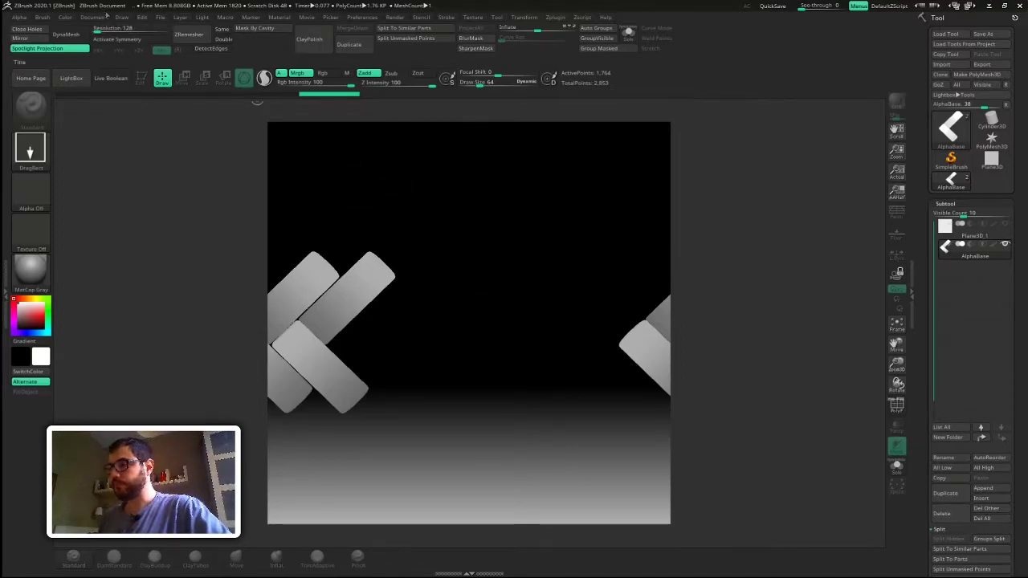
pyautogui.moveTo(601, 338)
pyautogui.mouseDown()
pyautogui.moveTo(615, 304)
pyautogui.moveTo(574, 294)
pyautogui.moveTo(414, 295)
pyautogui.moveTo(493, 310)
pyautogui.mouseUp()
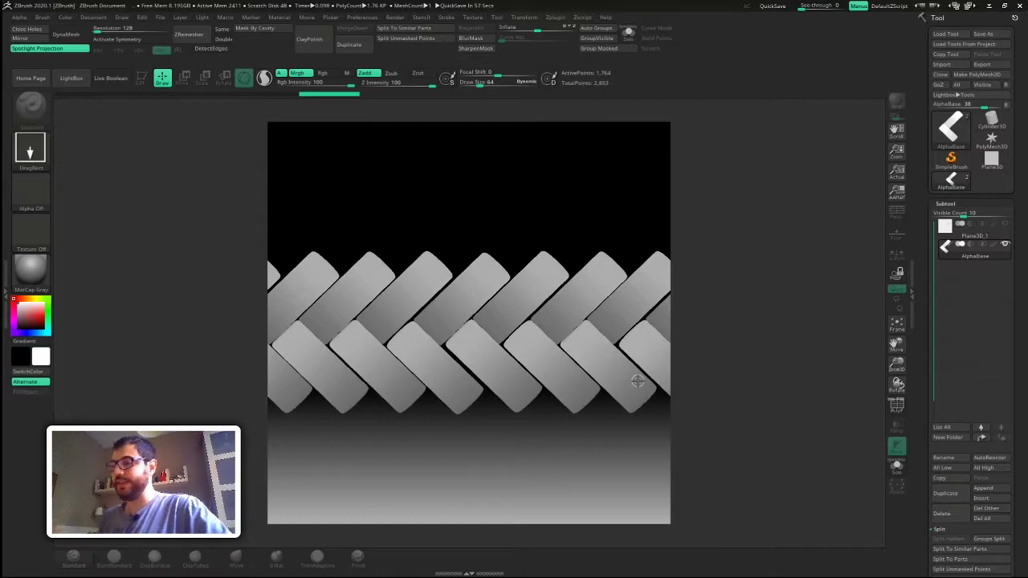
# Select the top plank layer and Merge Down repeatedly, confirming each Merge Layers prompt
pyautogui.click(180, 18)
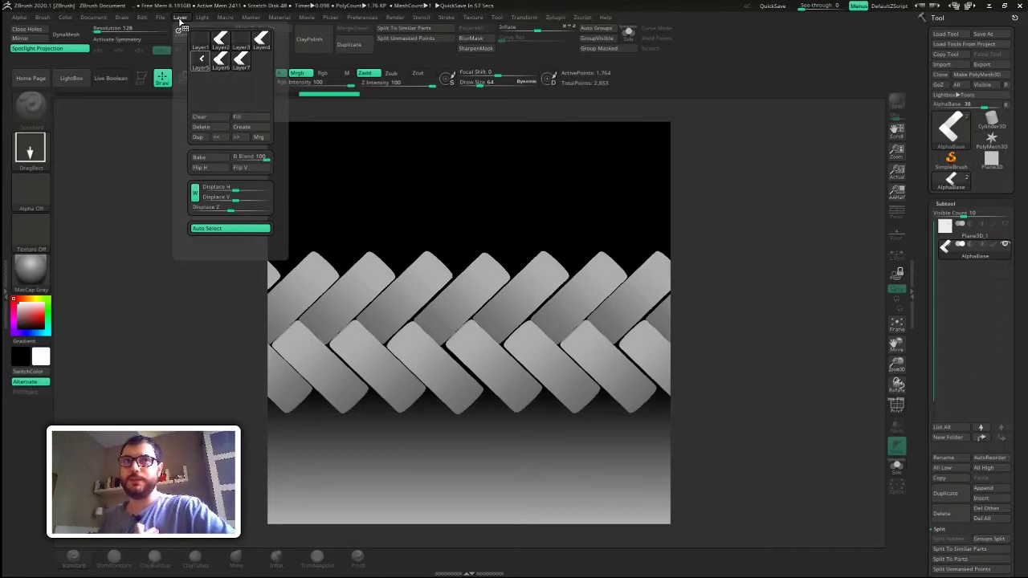
pyautogui.click(241, 61)
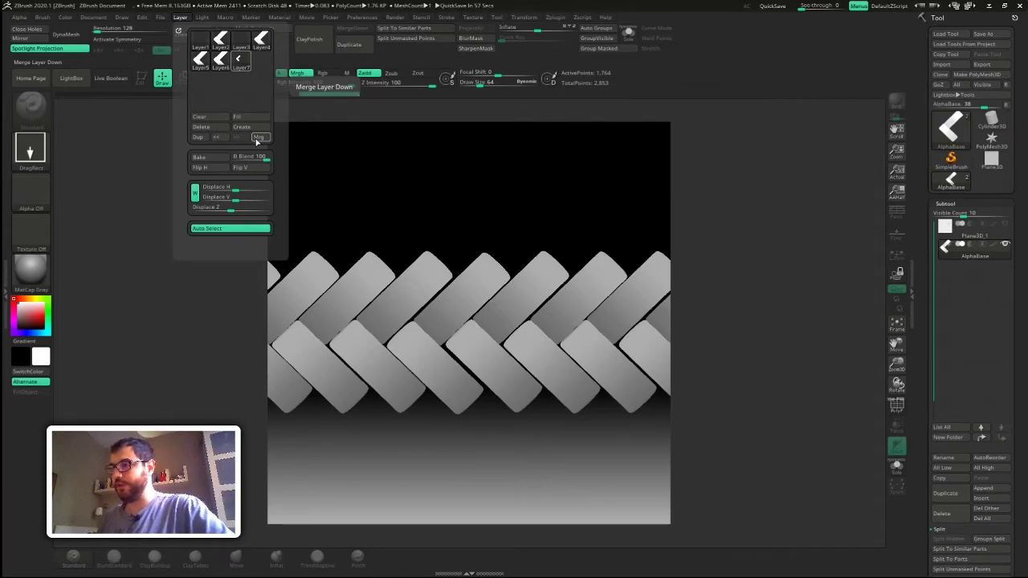
pyautogui.click(257, 139)
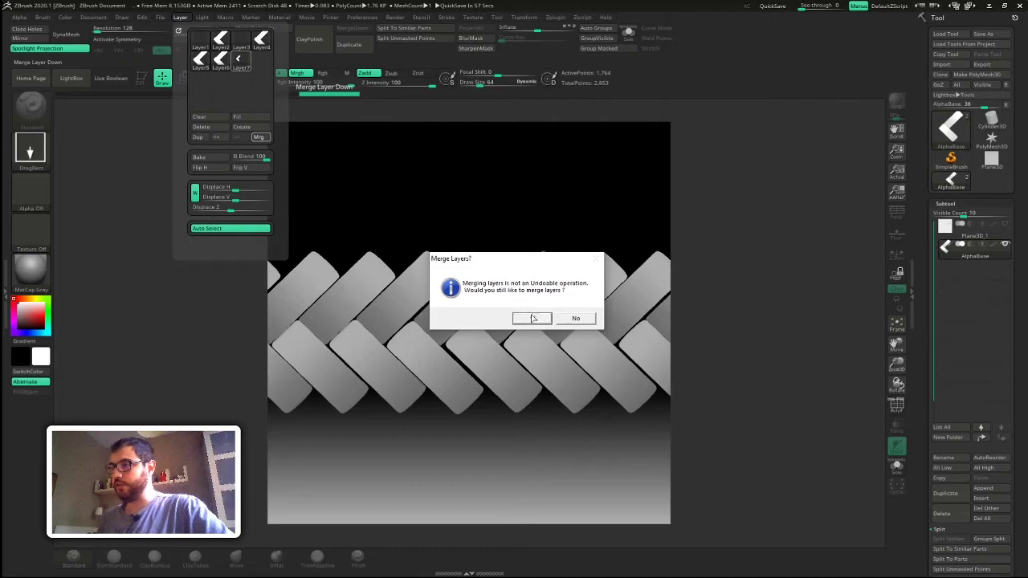
pyautogui.click(533, 317)
pyautogui.click(259, 138)
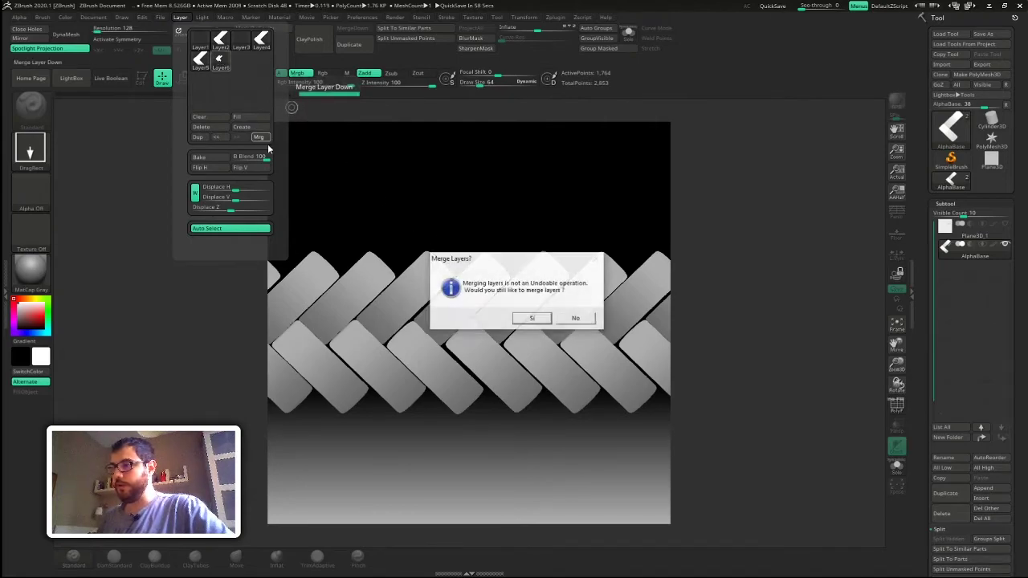
pyautogui.click(530, 318)
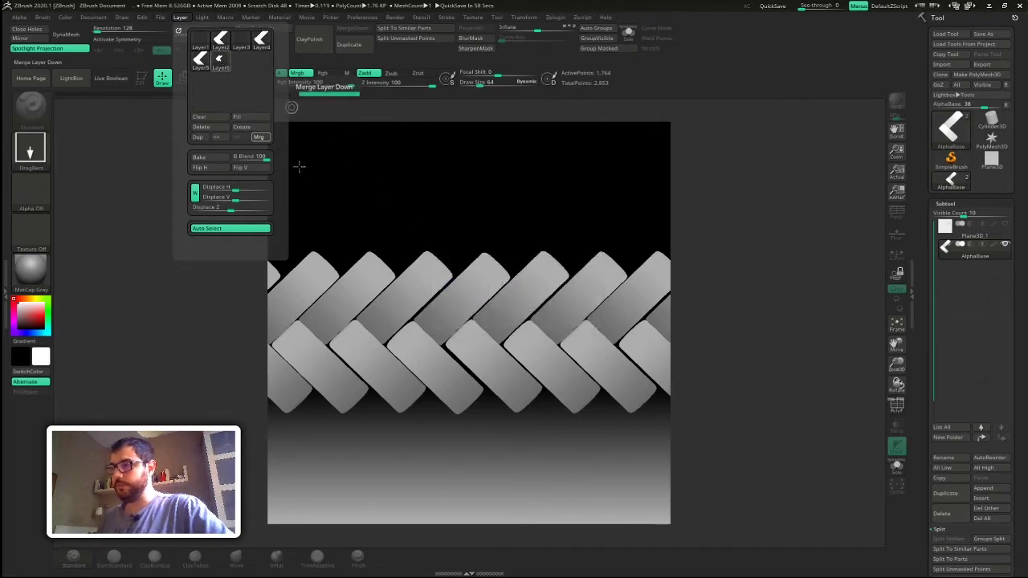
pyautogui.click(259, 138)
pyautogui.click(533, 318)
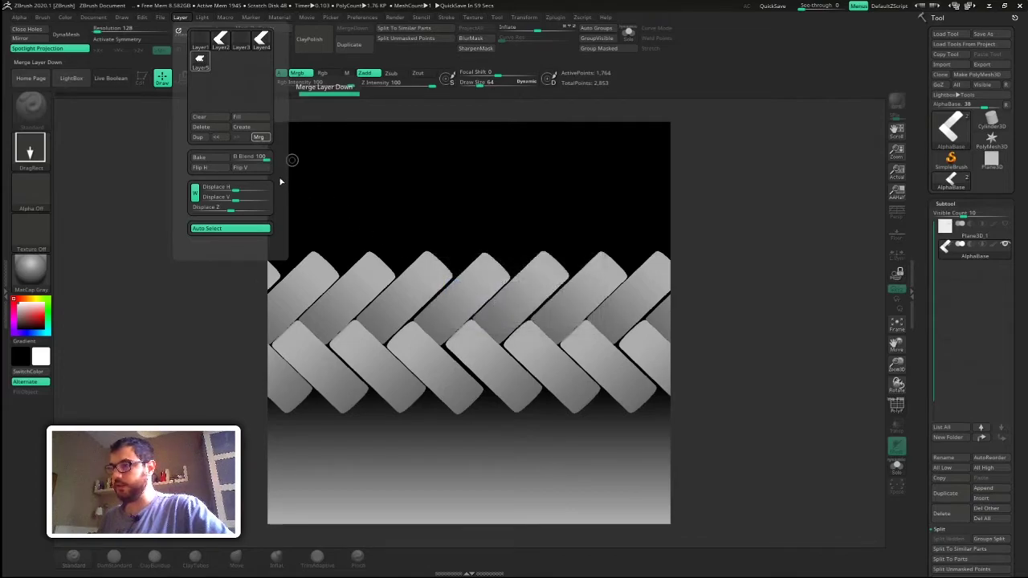
pyautogui.click(259, 138)
pyautogui.press('Return')
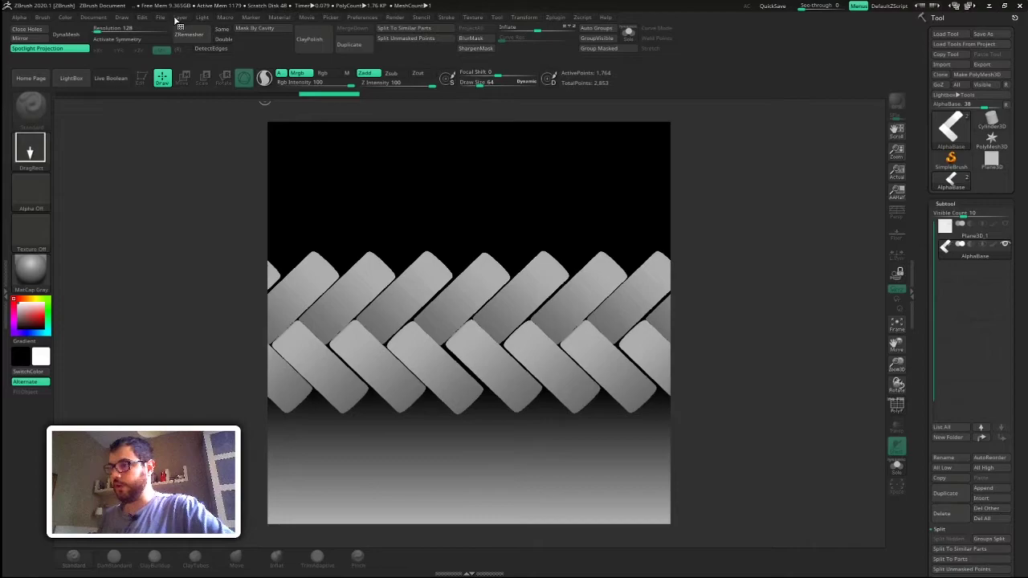
# Reset the plank layer's Displace V to 0, then offset it so the planks wrap top to bottom
pyautogui.click(180, 16)
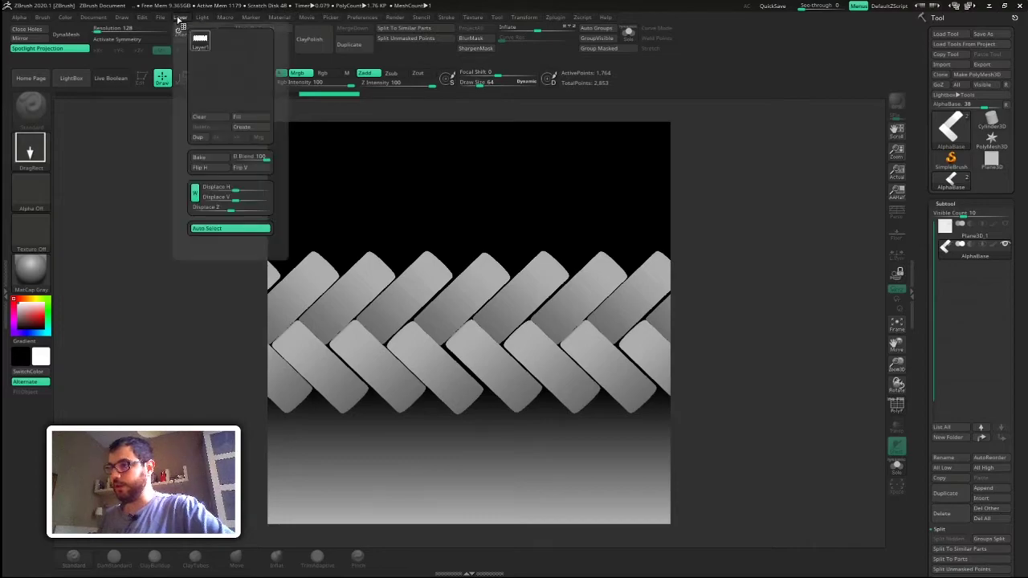
pyautogui.click(235, 199)
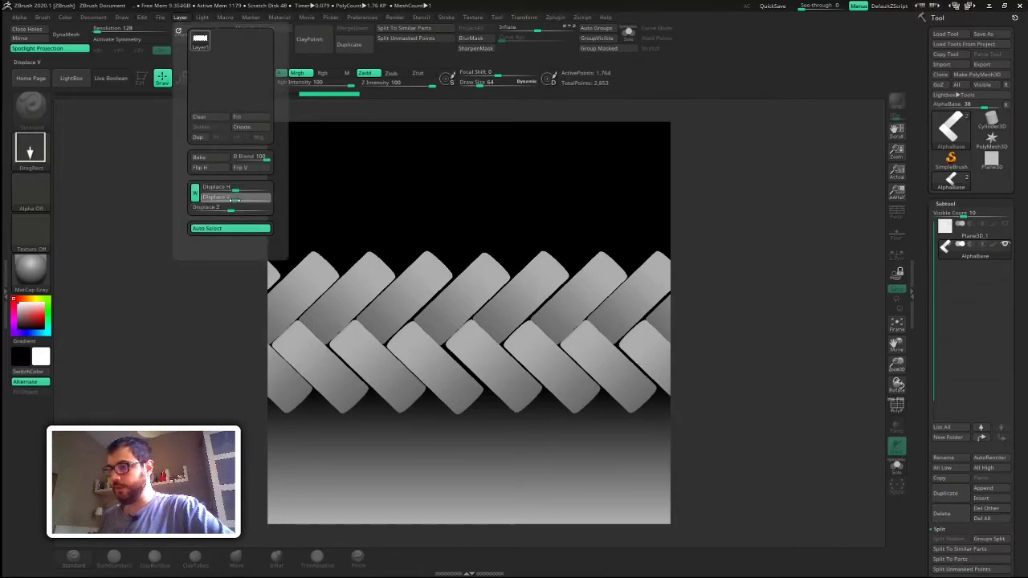
pyautogui.moveTo(229, 201); pyautogui.dragTo(230, 199)
pyautogui.write('0')
pyautogui.press('Return')
pyautogui.write('0')
pyautogui.press('Return')
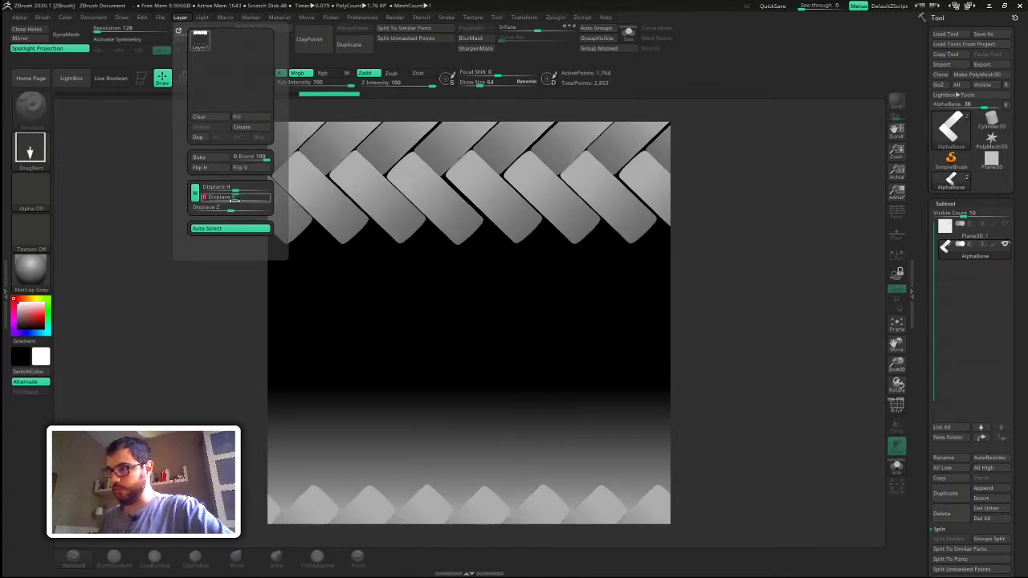
pyautogui.moveTo(235, 200); pyautogui.dragTo(225, 197)
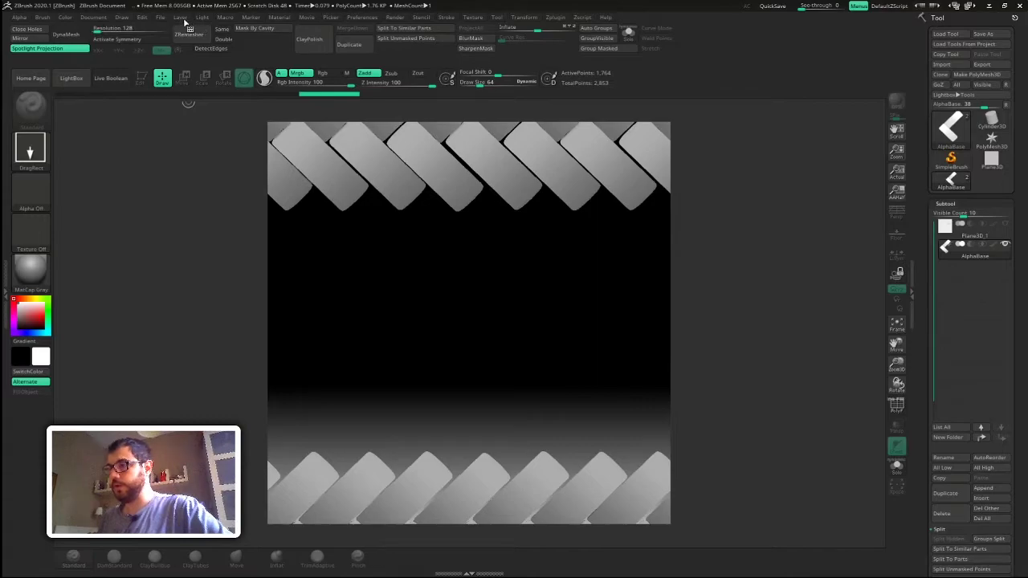
# Duplicate the plank layer and adjust the copy's Displace V, resetting it to 0
pyautogui.click(182, 18)
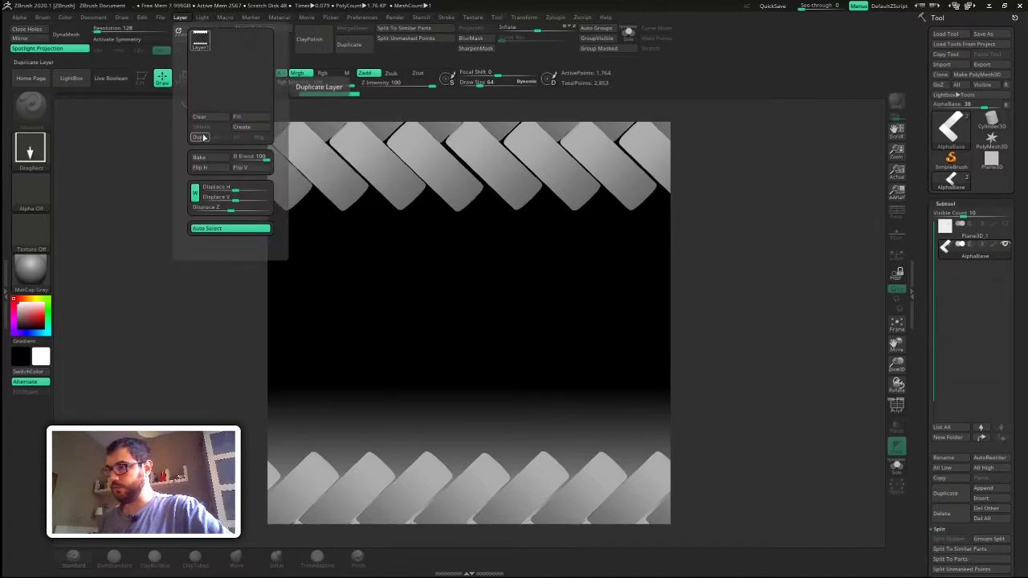
pyautogui.click(201, 137)
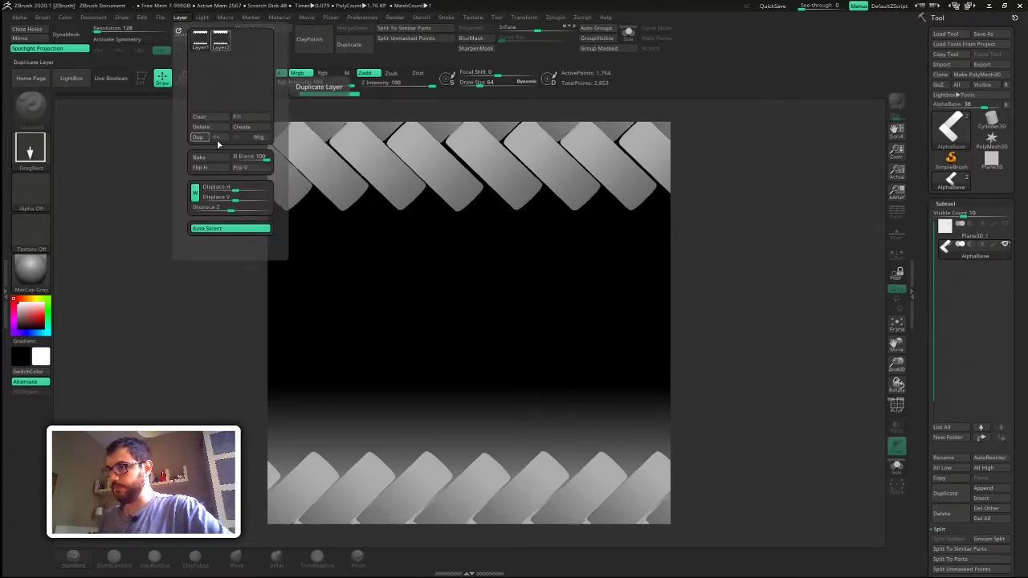
pyautogui.click(236, 199)
pyautogui.write('-256')
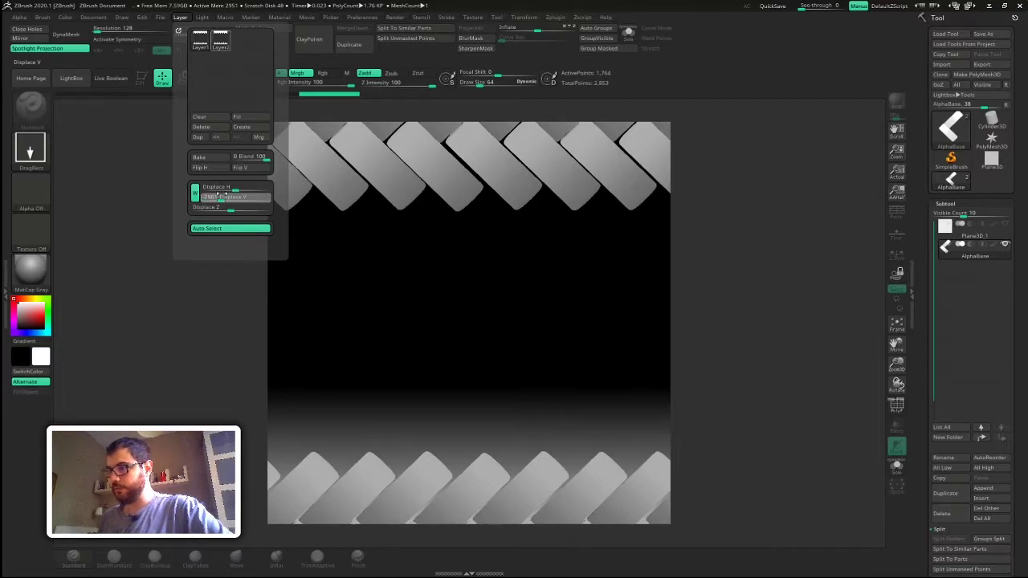
pyautogui.press('Return')
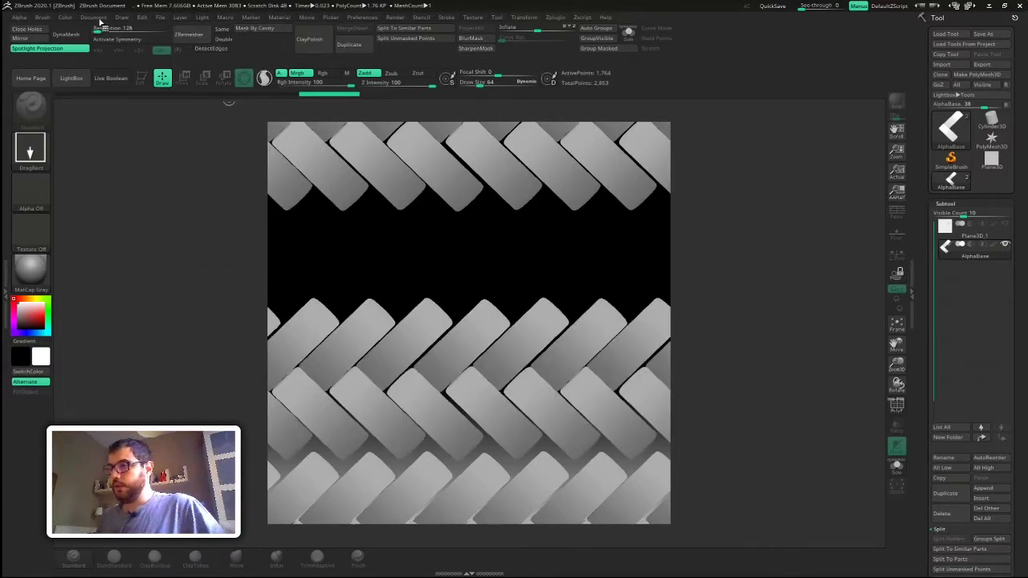
pyautogui.click(181, 17)
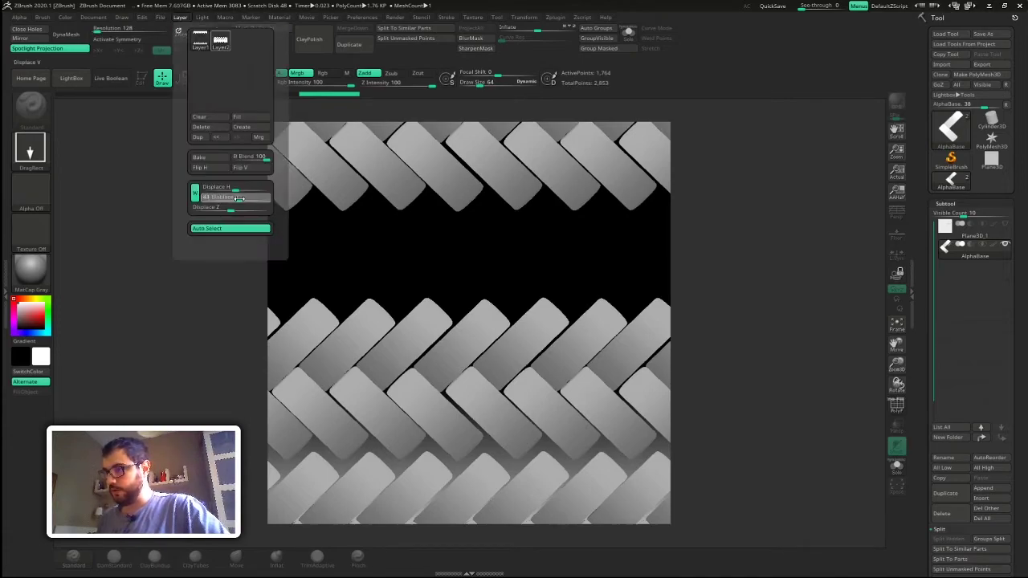
pyautogui.write('0')
pyautogui.press('Return')
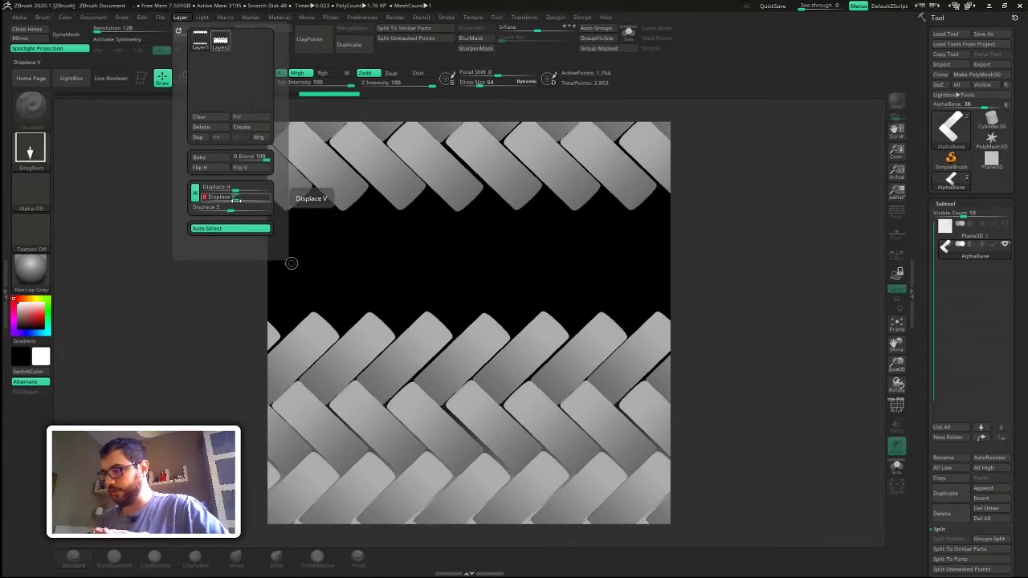
# Duplicate the layer again and shift it down with Displace V to fill the remaining gap
pyautogui.click(179, 17)
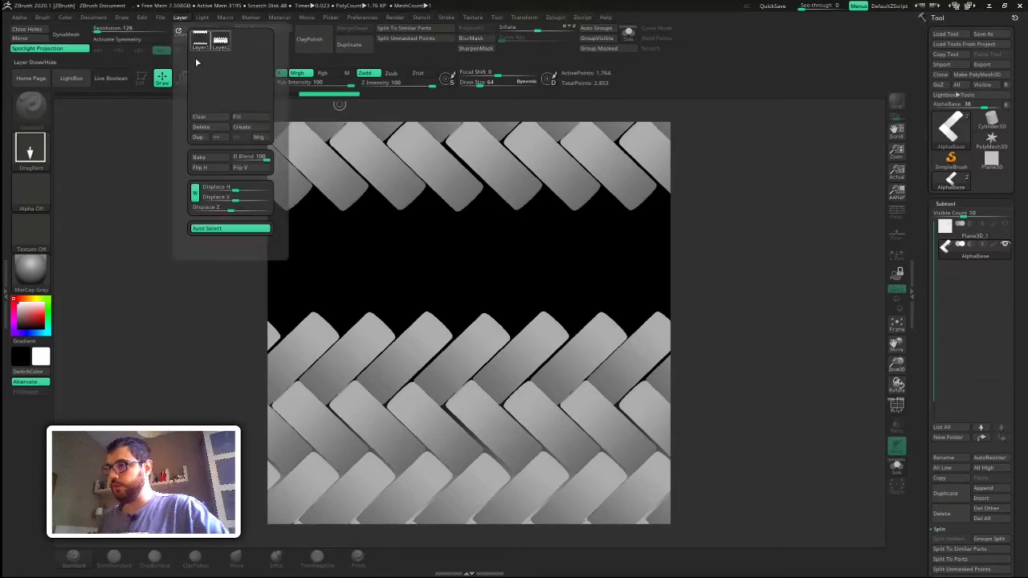
pyautogui.click(196, 138)
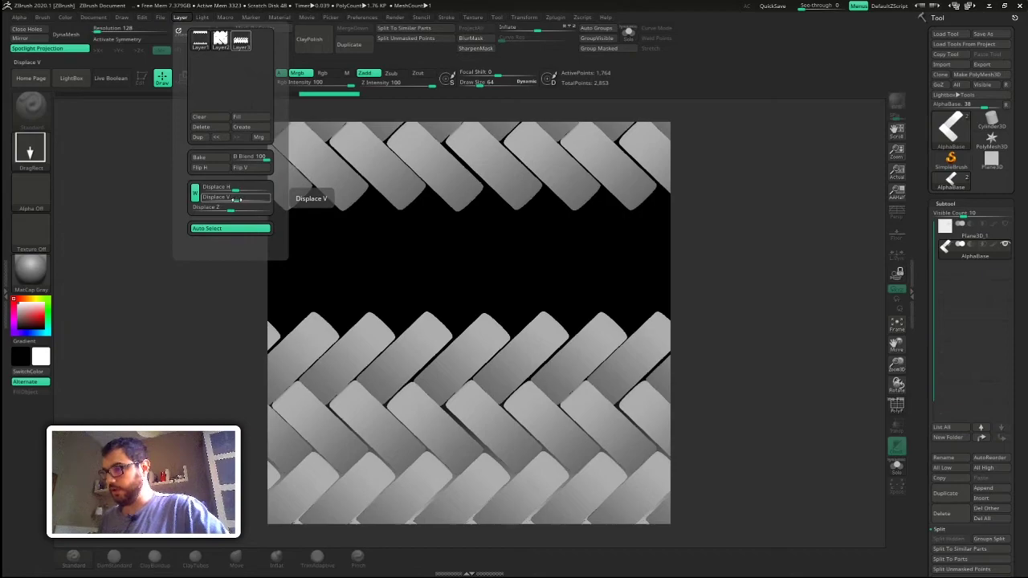
pyautogui.moveTo(236, 199)
pyautogui.mouseDown()
pyautogui.moveTo(215, 200)
pyautogui.moveTo(246, 200)
pyautogui.moveTo(238, 200)
pyautogui.mouseUp()
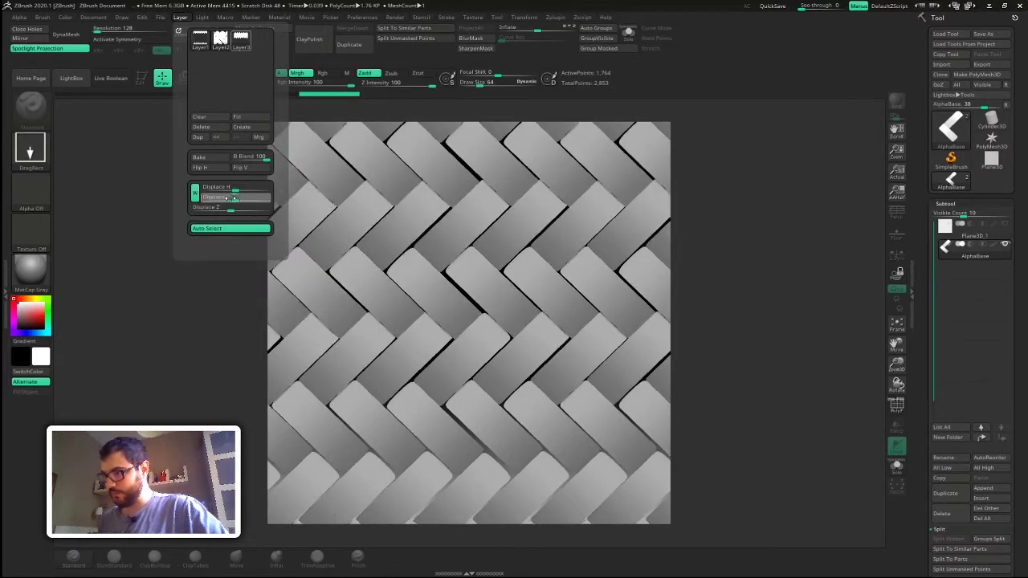
pyautogui.moveTo(238, 200); pyautogui.dragTo(241, 200)
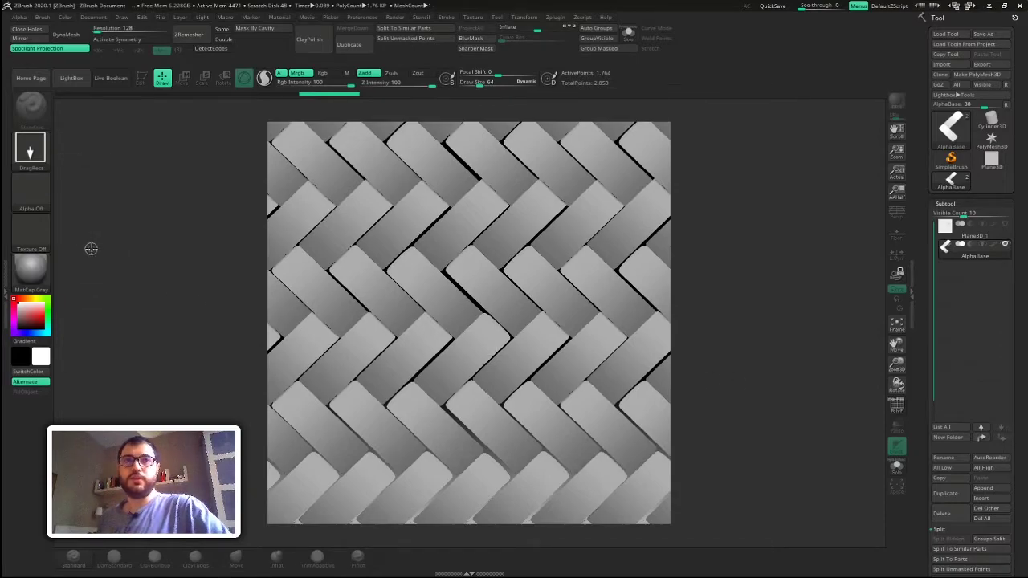
# Grab the canvas as an alpha, then merge the top layers down twice, confirming each prompt
pyautogui.click(36, 199)
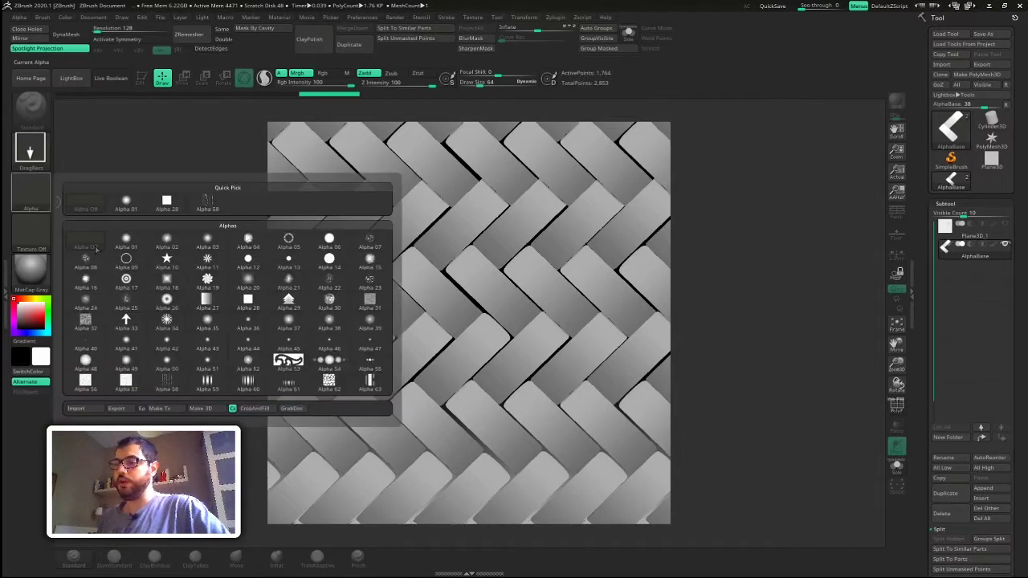
pyautogui.click(292, 408)
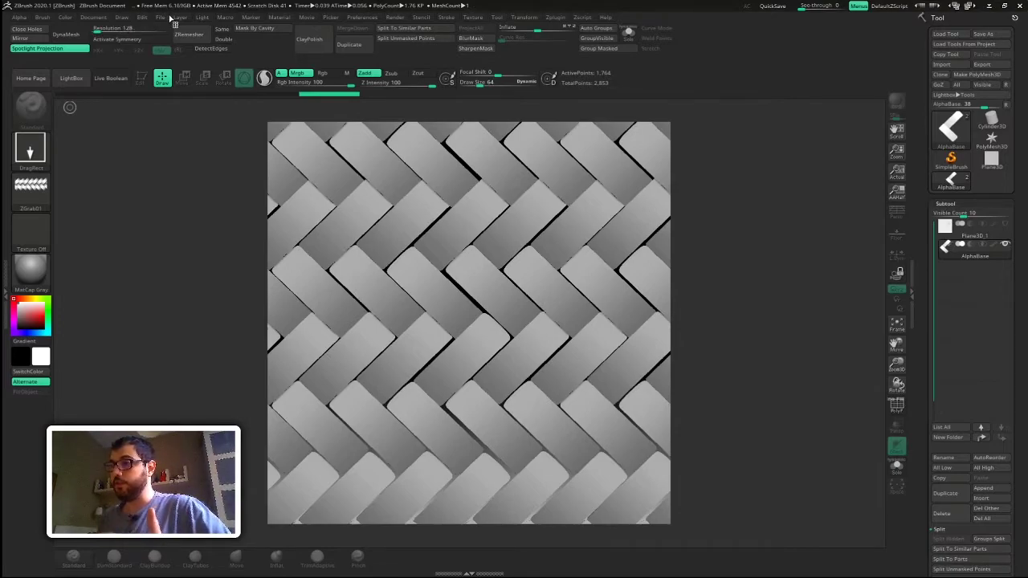
pyautogui.click(180, 17)
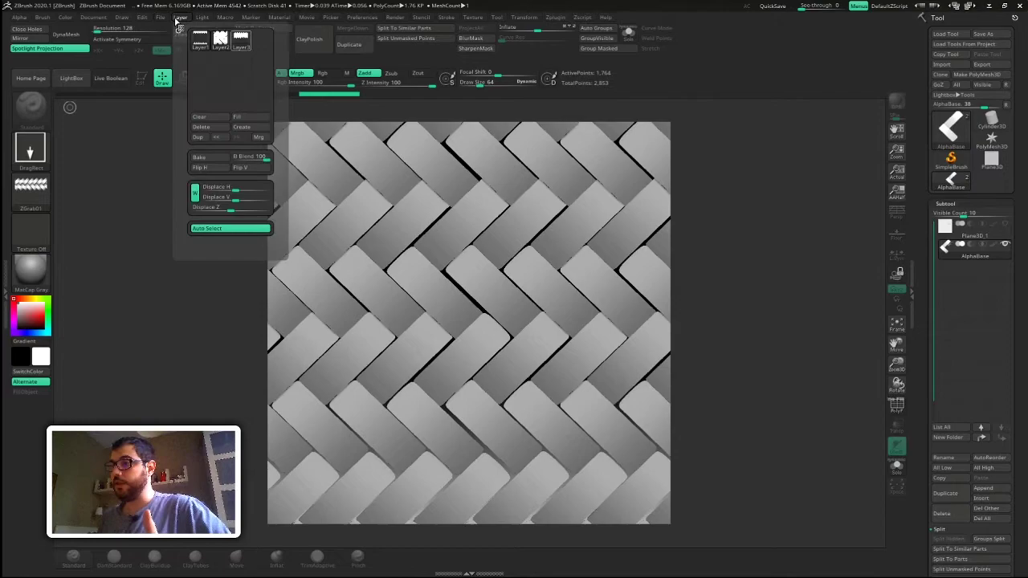
pyautogui.click(257, 139)
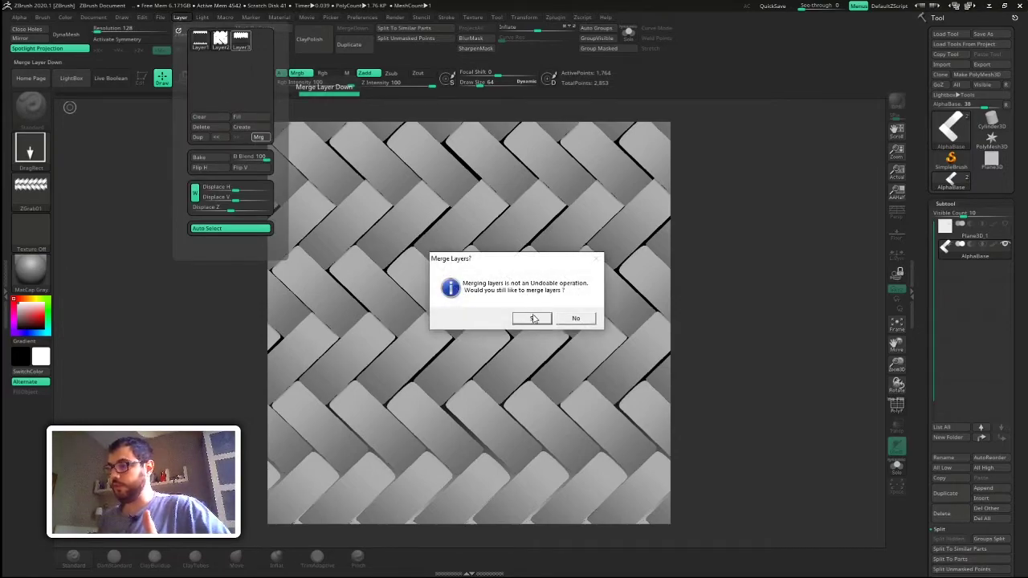
pyautogui.click(533, 318)
pyautogui.click(258, 139)
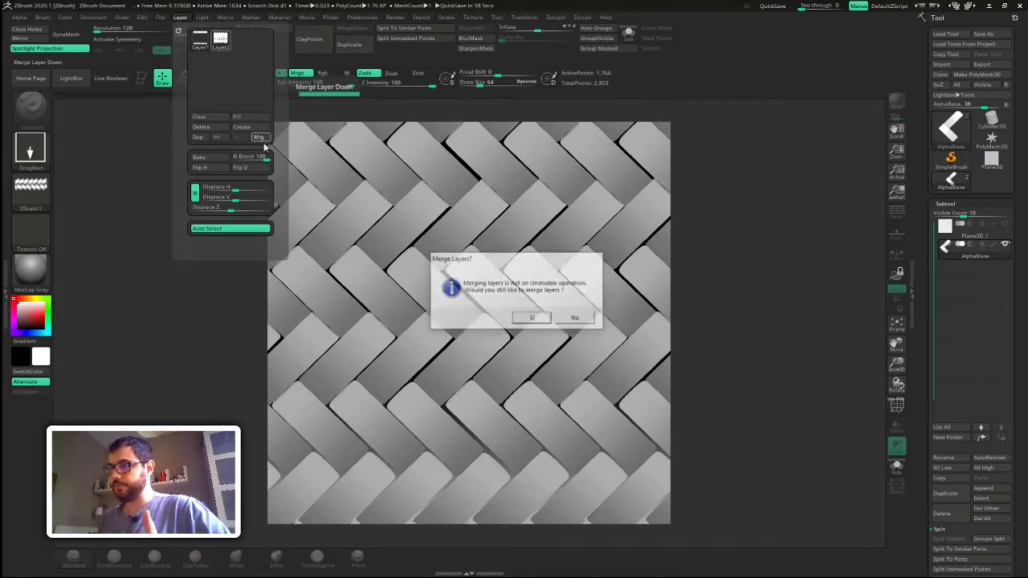
pyautogui.click(530, 320)
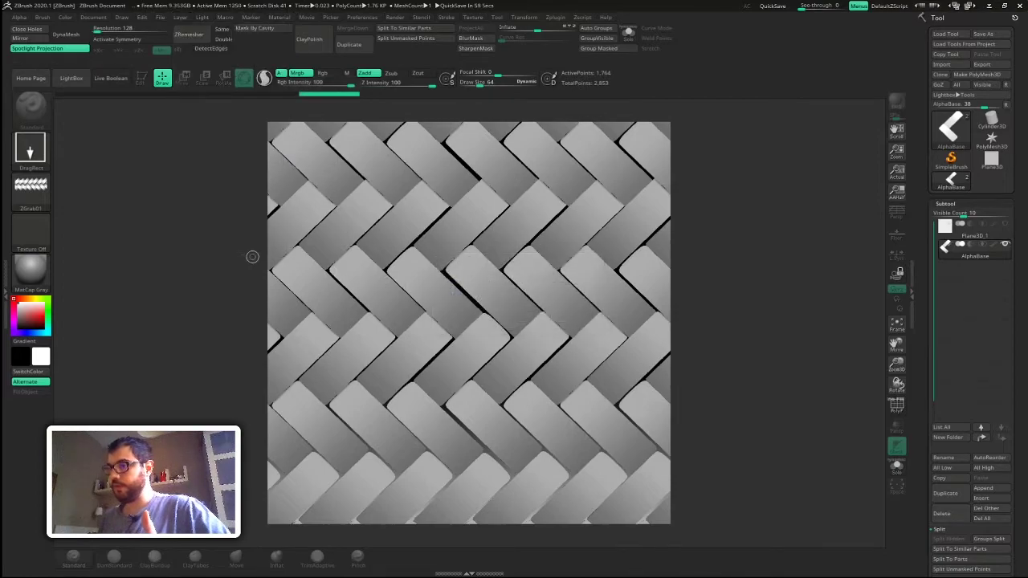
# Capture the merged herringbone canvas as a new alpha with GrabDoc and check it in the Alpha library
pyautogui.click(30, 186)
pyautogui.click(291, 368)
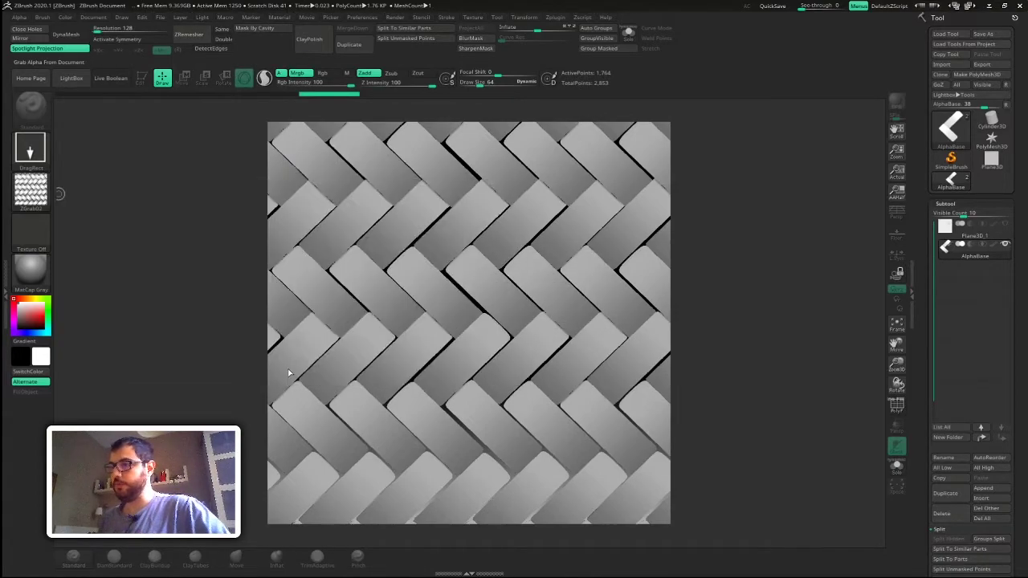
pyautogui.click(36, 189)
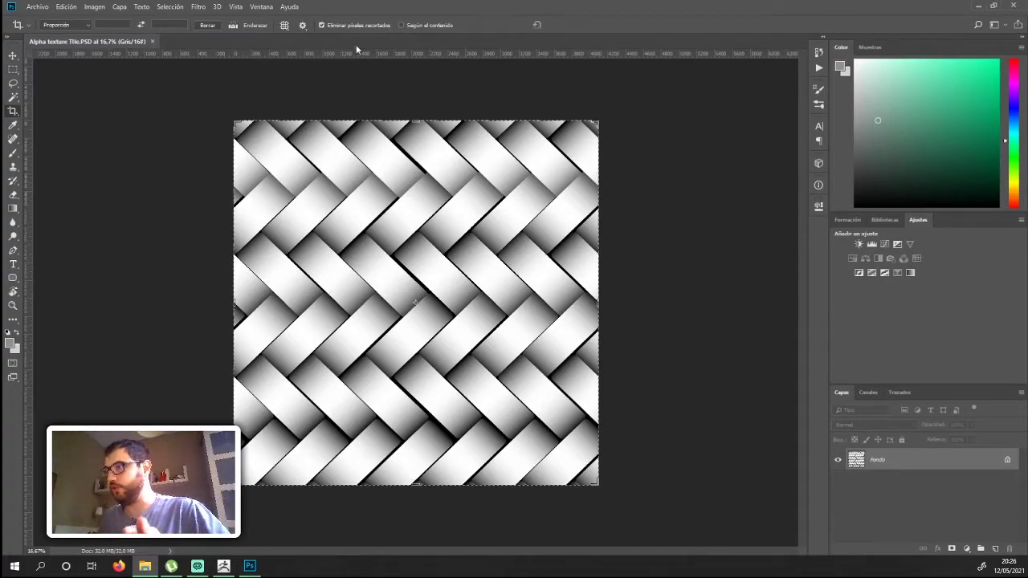
# Apply the Desplazamiento offset filter with Dar la vuelta to check the seams, then unlock the Fondo layer
pyautogui.click(197, 6)
pyautogui.click(382, 223)
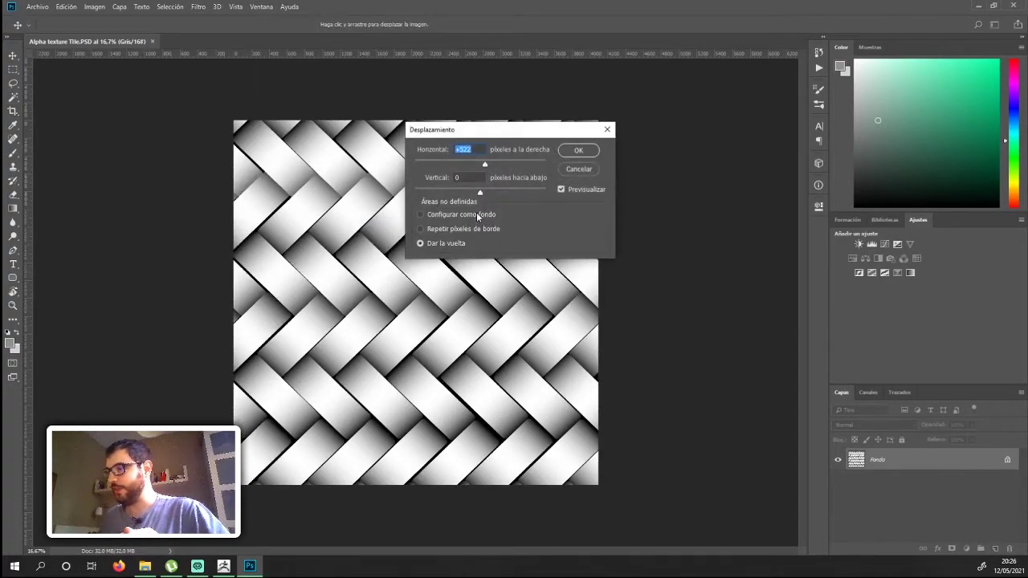
pyautogui.moveTo(495, 164)
pyautogui.mouseDown()
pyautogui.moveTo(522, 164)
pyautogui.moveTo(523, 193)
pyautogui.moveTo(499, 193)
pyautogui.mouseUp()
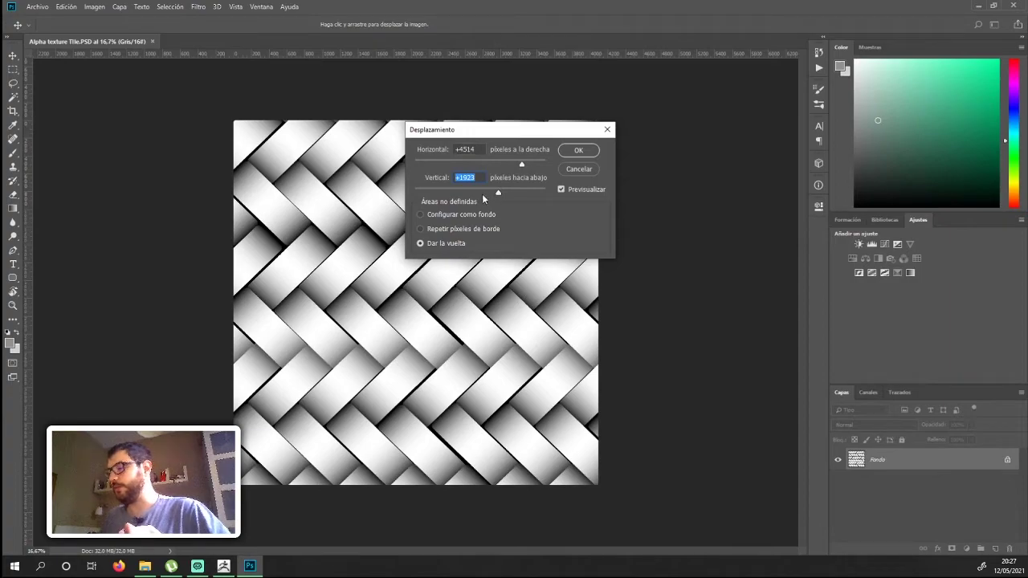
pyautogui.click(578, 150)
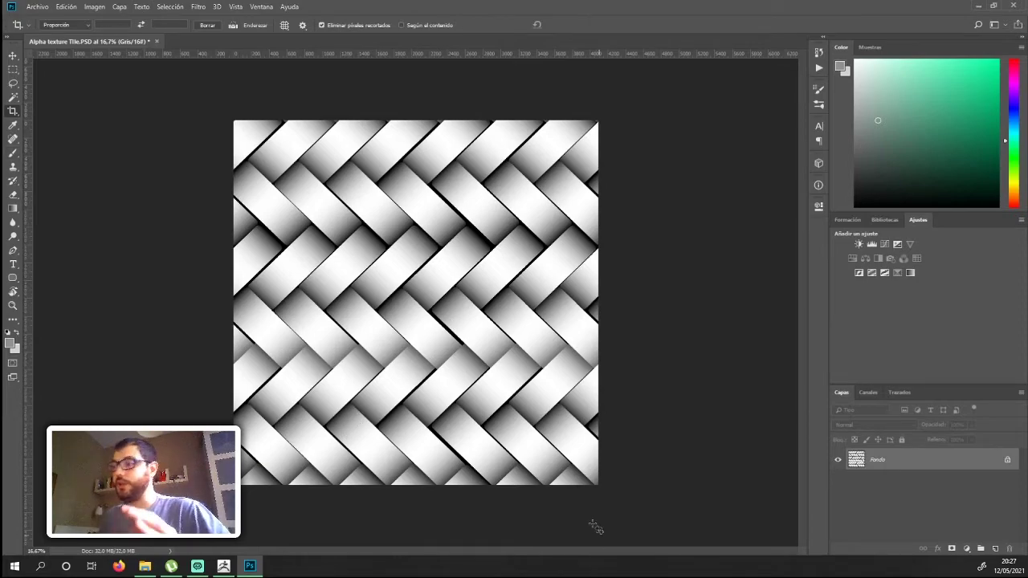
pyautogui.click(1006, 461)
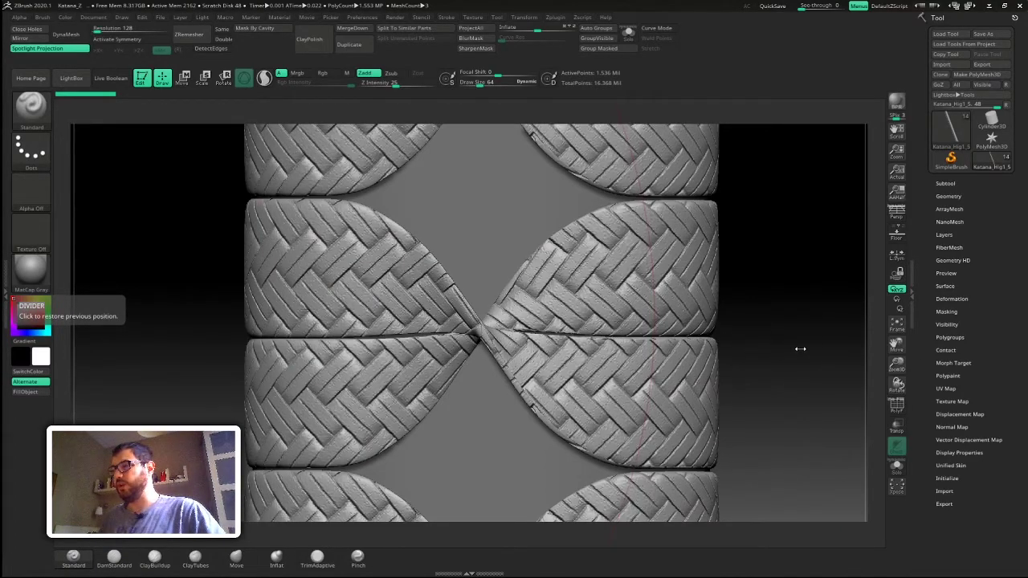
# Enable Surface Noise on the katana handle via NoiseMaker with its alpha turned off
pyautogui.click(956, 349)
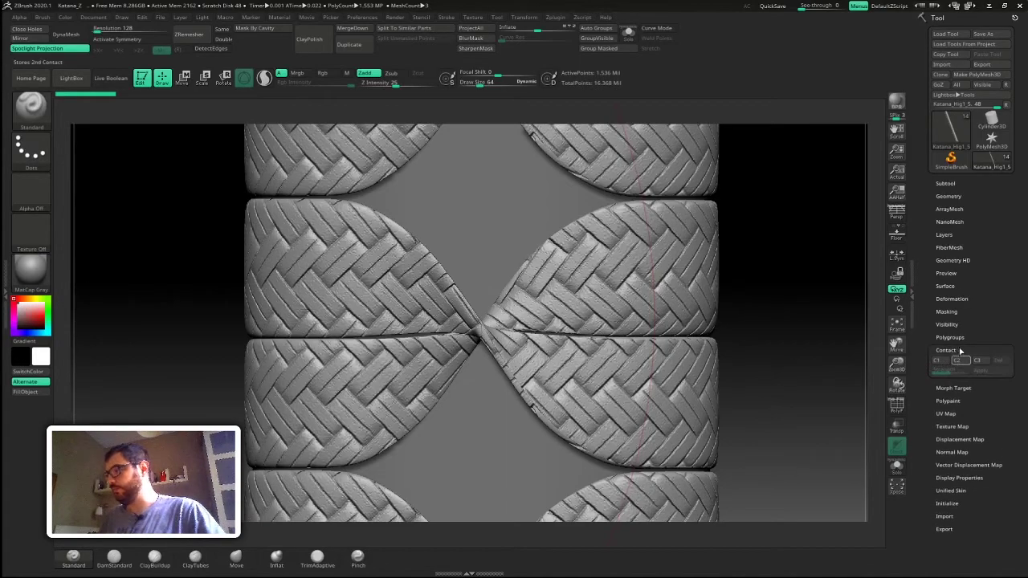
pyautogui.click(955, 286)
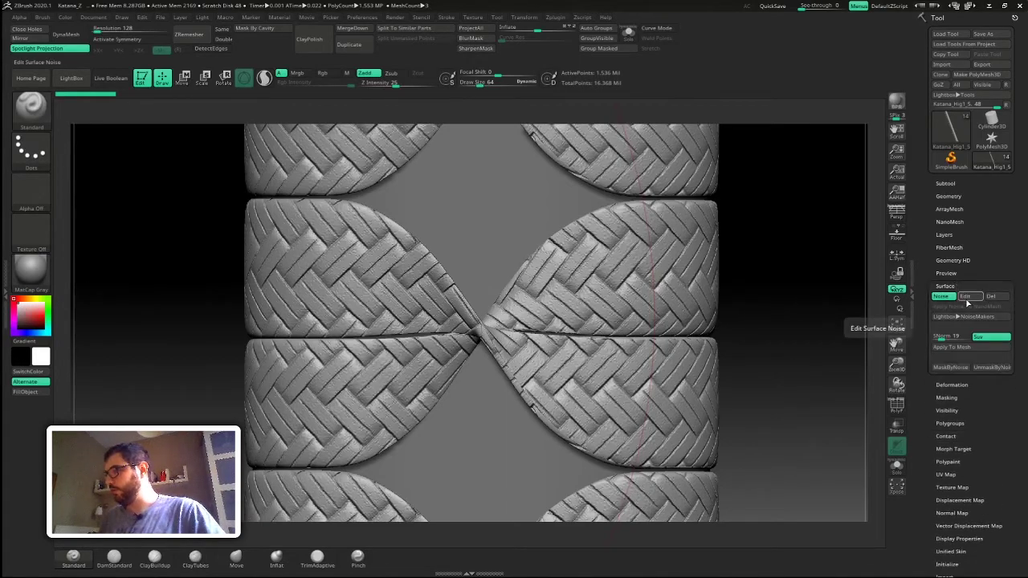
pyautogui.click(964, 298)
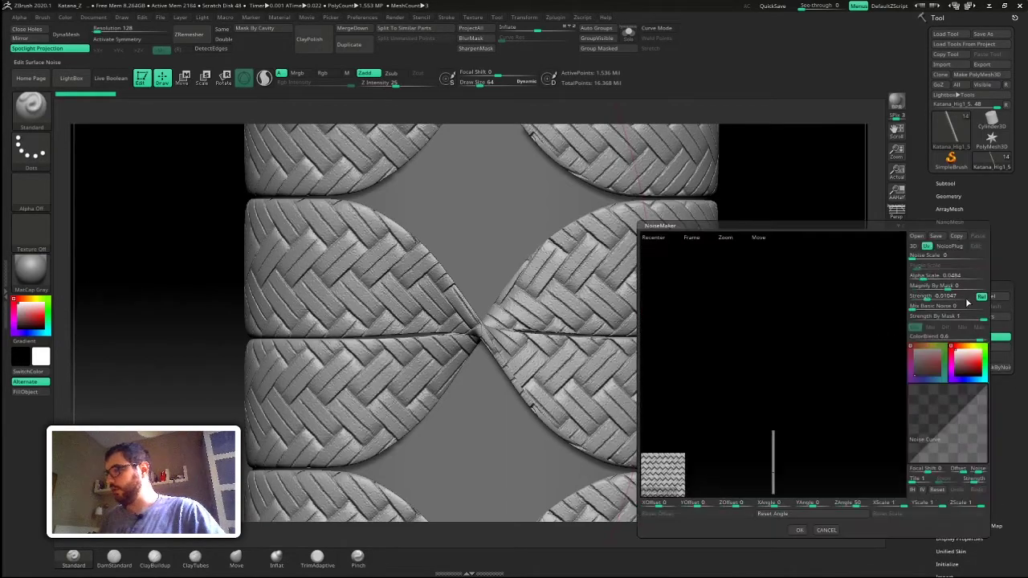
pyautogui.click(653, 492)
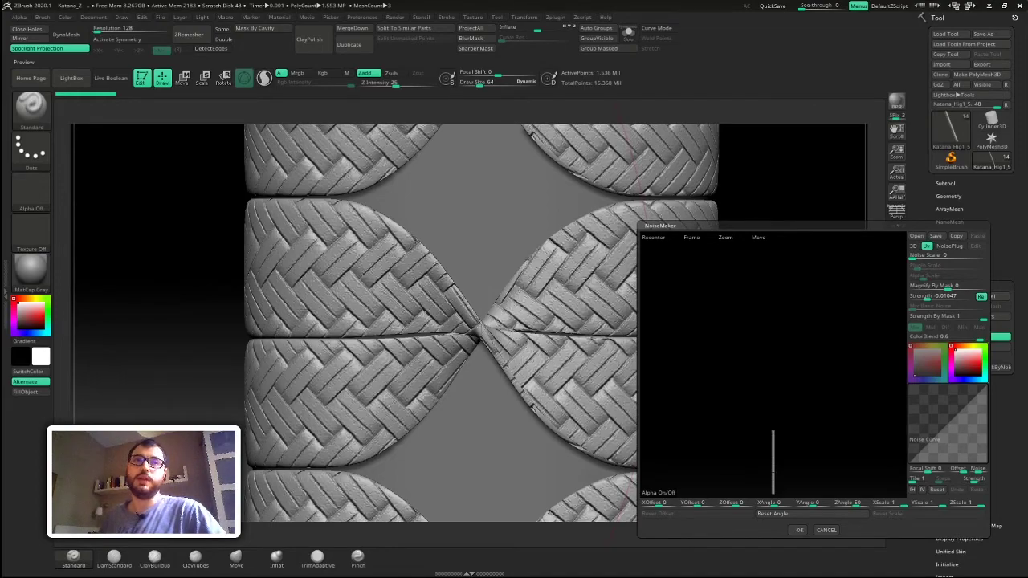
pyautogui.click(799, 530)
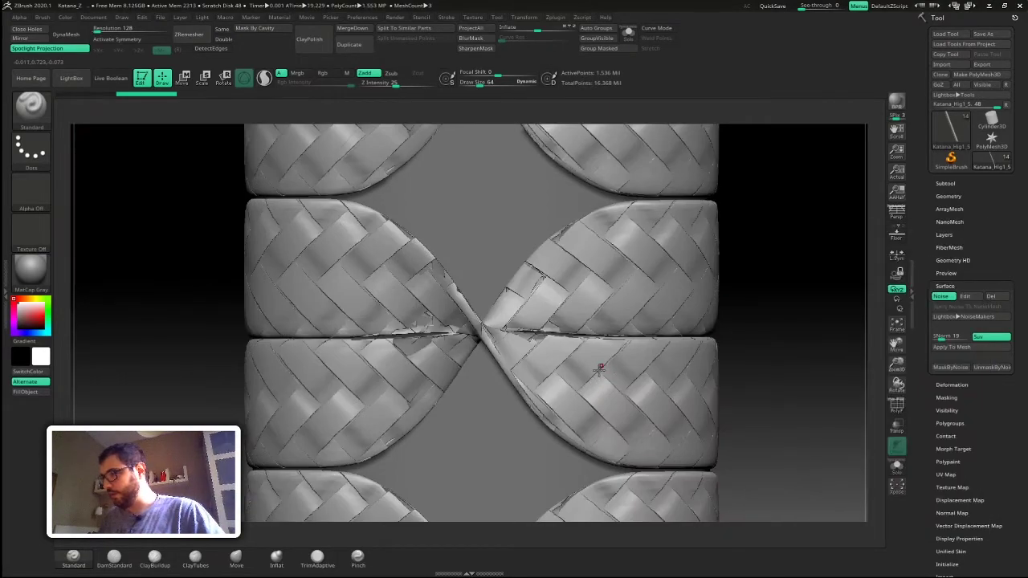
pyautogui.moveTo(783, 344)
pyautogui.mouseDown()
pyautogui.moveTo(675, 321)
pyautogui.moveTo(718, 355)
pyautogui.moveTo(254, 312)
pyautogui.mouseUp()
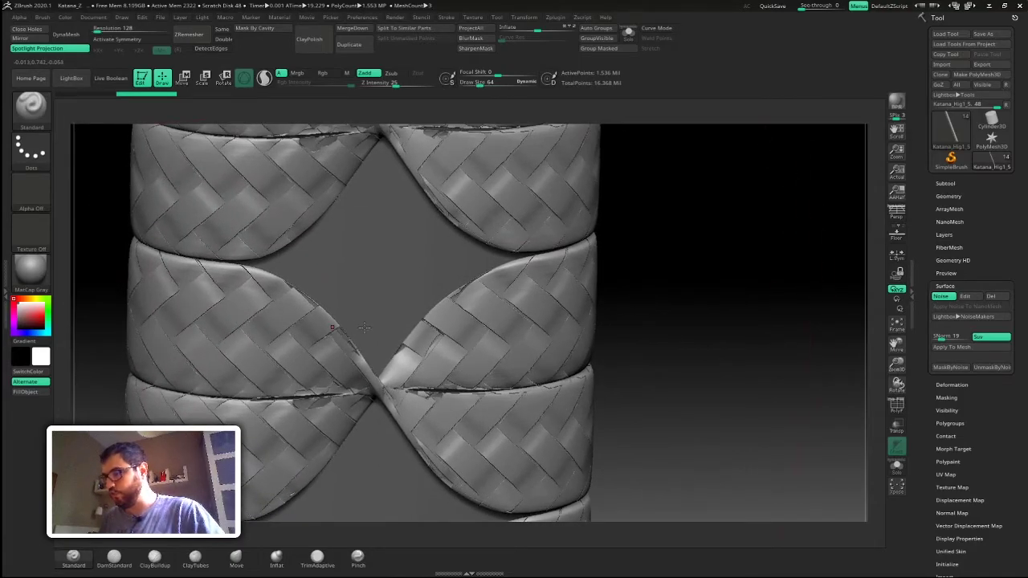
pyautogui.moveTo(661, 244)
pyautogui.mouseDown()
pyautogui.moveTo(665, 338)
pyautogui.moveTo(654, 334)
pyautogui.mouseUp()
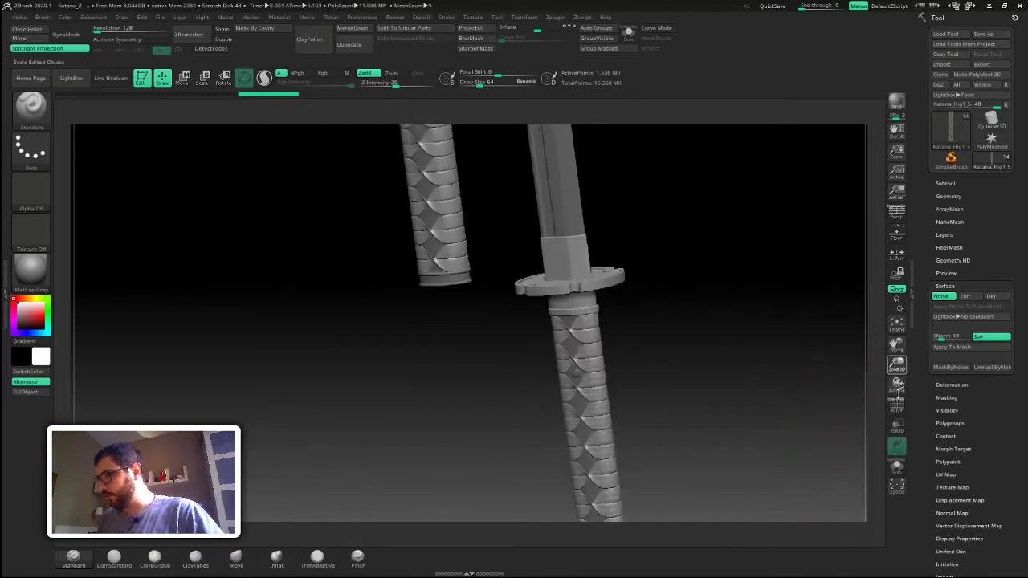
pyautogui.moveTo(897, 368)
pyautogui.mouseDown()
pyautogui.moveTo(814, 397)
pyautogui.moveTo(641, 221)
pyautogui.moveTo(654, 344)
pyautogui.moveTo(631, 393)
pyautogui.moveTo(846, 414)
pyautogui.mouseUp()
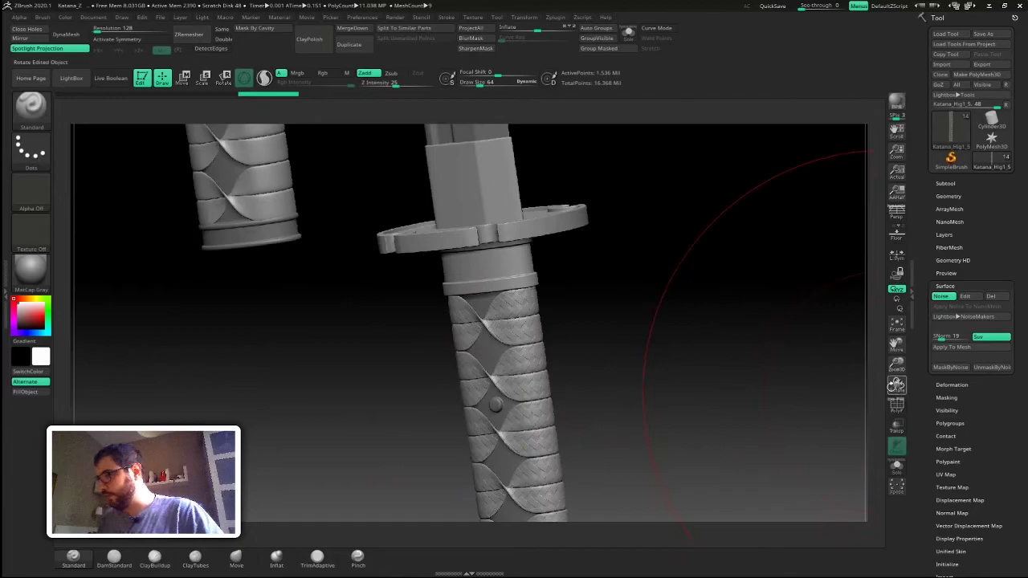
pyautogui.moveTo(897, 364); pyautogui.dragTo(897, 337)
pyautogui.moveTo(602, 161)
pyautogui.mouseDown()
pyautogui.moveTo(718, 432)
pyautogui.moveTo(682, 214)
pyautogui.moveTo(679, 314)
pyautogui.moveTo(702, 328)
pyautogui.mouseUp()
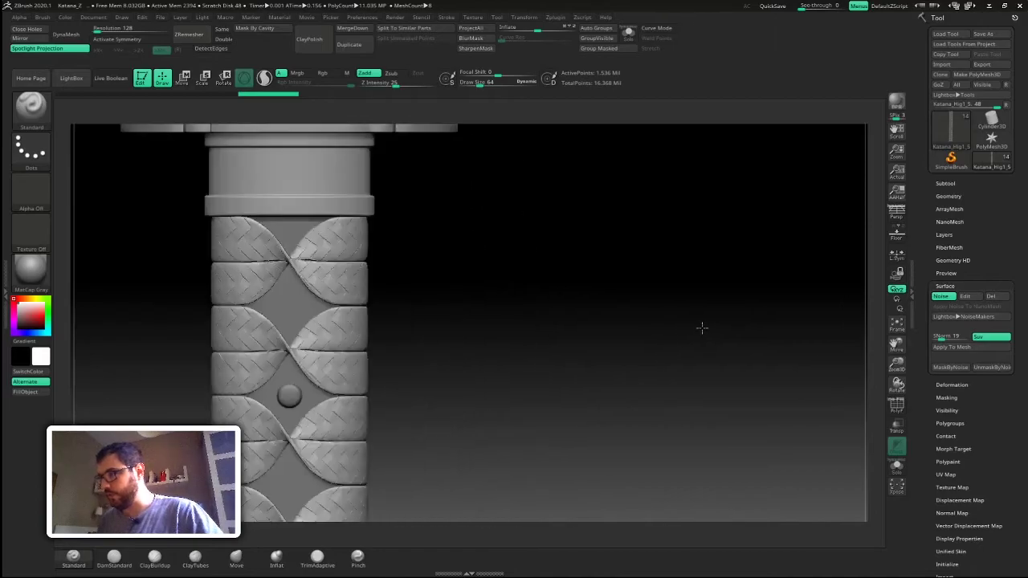
pyautogui.moveTo(411, 311)
pyautogui.keyDown('shift'); pyautogui.mouseDown()
pyautogui.moveTo(424, 379)
pyautogui.moveTo(567, 393)
pyautogui.mouseUp(); pyautogui.keyUp('shift')
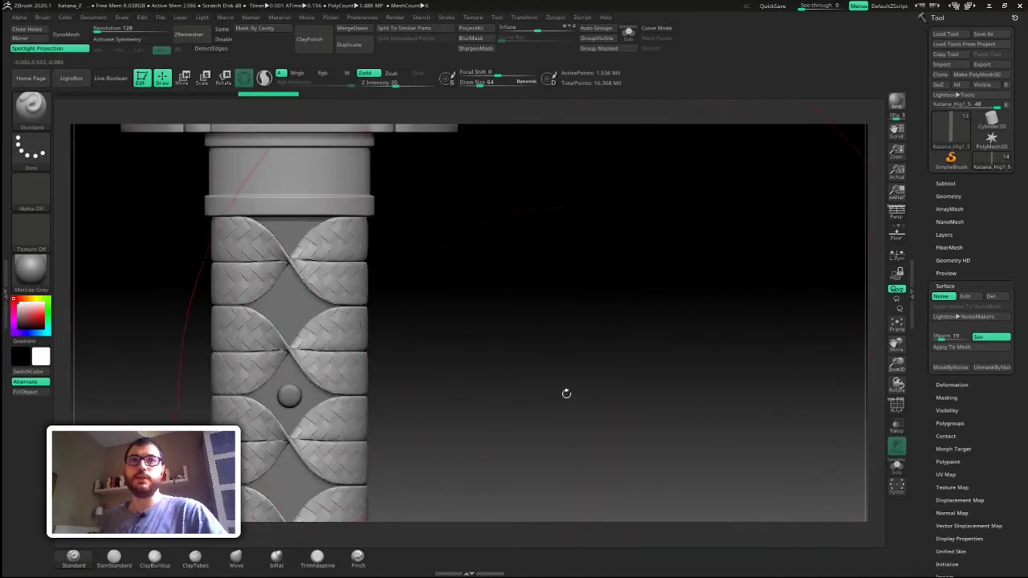
pyautogui.keyDown('shift'); pyautogui.moveTo(657, 375); pyautogui.dragTo(686, 385); pyautogui.keyUp('shift')
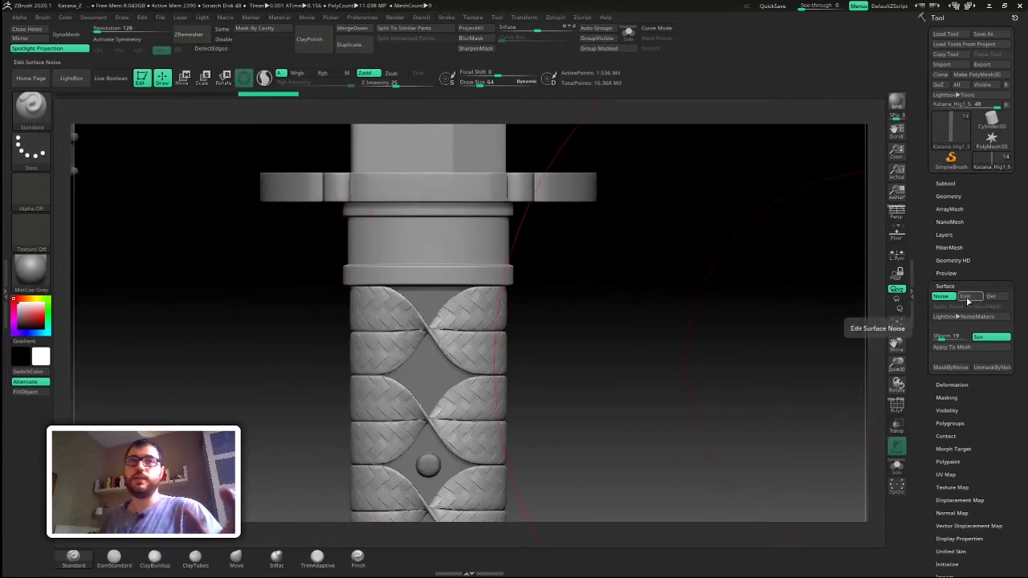
# Review the handle's current surface noise settings in NoiseMaker, then close the editor
pyautogui.click(966, 297)
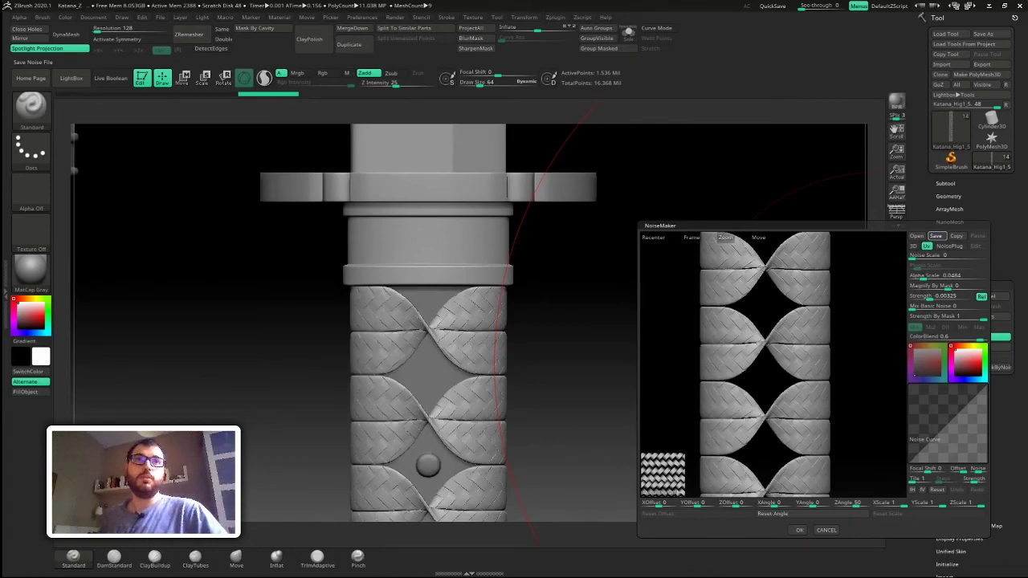
pyautogui.click(800, 530)
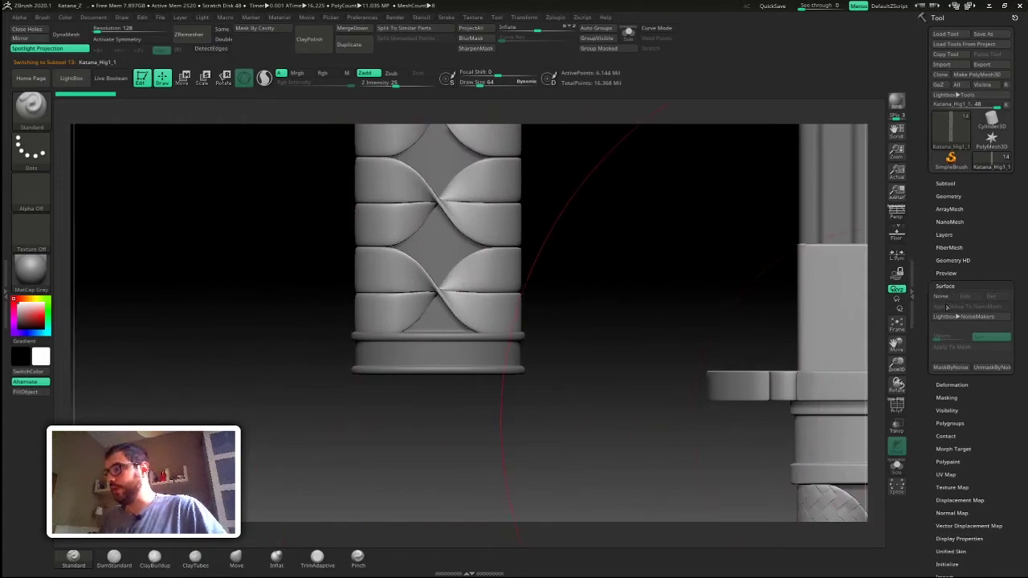
# Apply the herringbone plank noise to the Katana_Hig1_1 wrapped bands and inspect the result
pyautogui.click(943, 297)
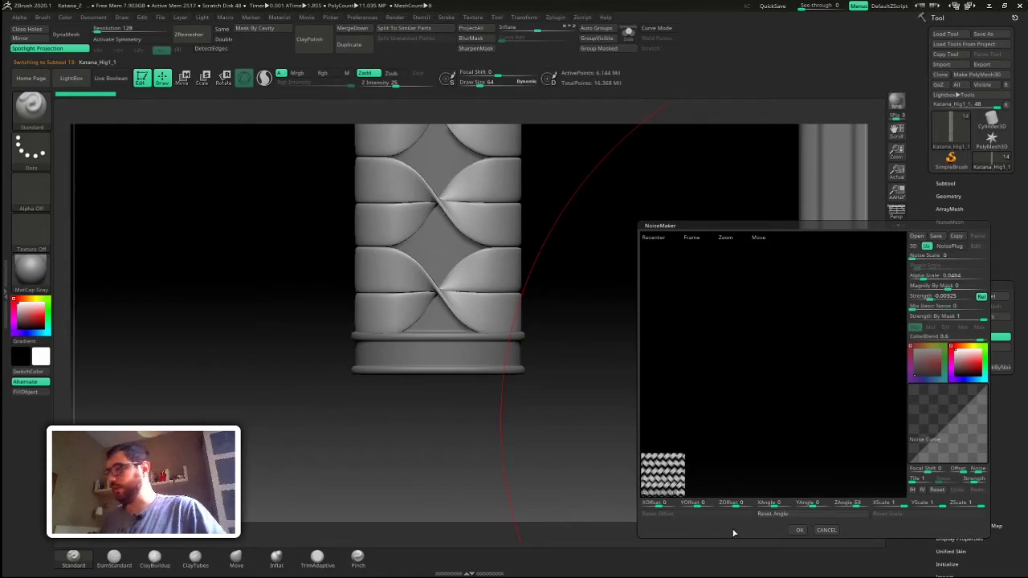
pyautogui.click(799, 530)
pyautogui.moveTo(592, 330)
pyautogui.keyDown('alt'); pyautogui.mouseDown(button='right')
pyautogui.moveTo(514, 356)
pyautogui.moveTo(448, 161)
pyautogui.moveTo(434, 152)
pyautogui.moveTo(482, 337)
pyautogui.moveTo(489, 322)
pyautogui.mouseUp(button='right'); pyautogui.keyUp('alt')
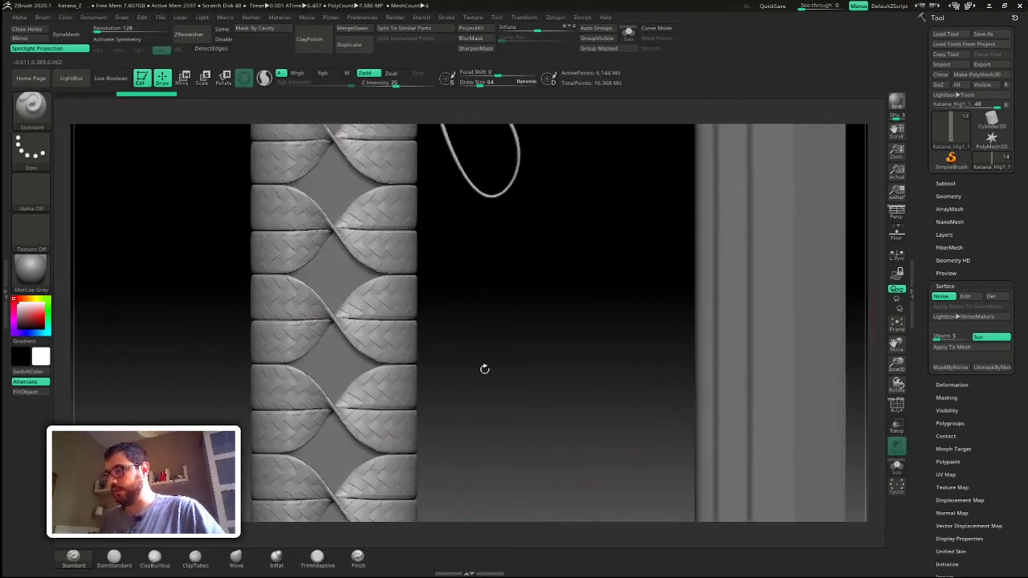